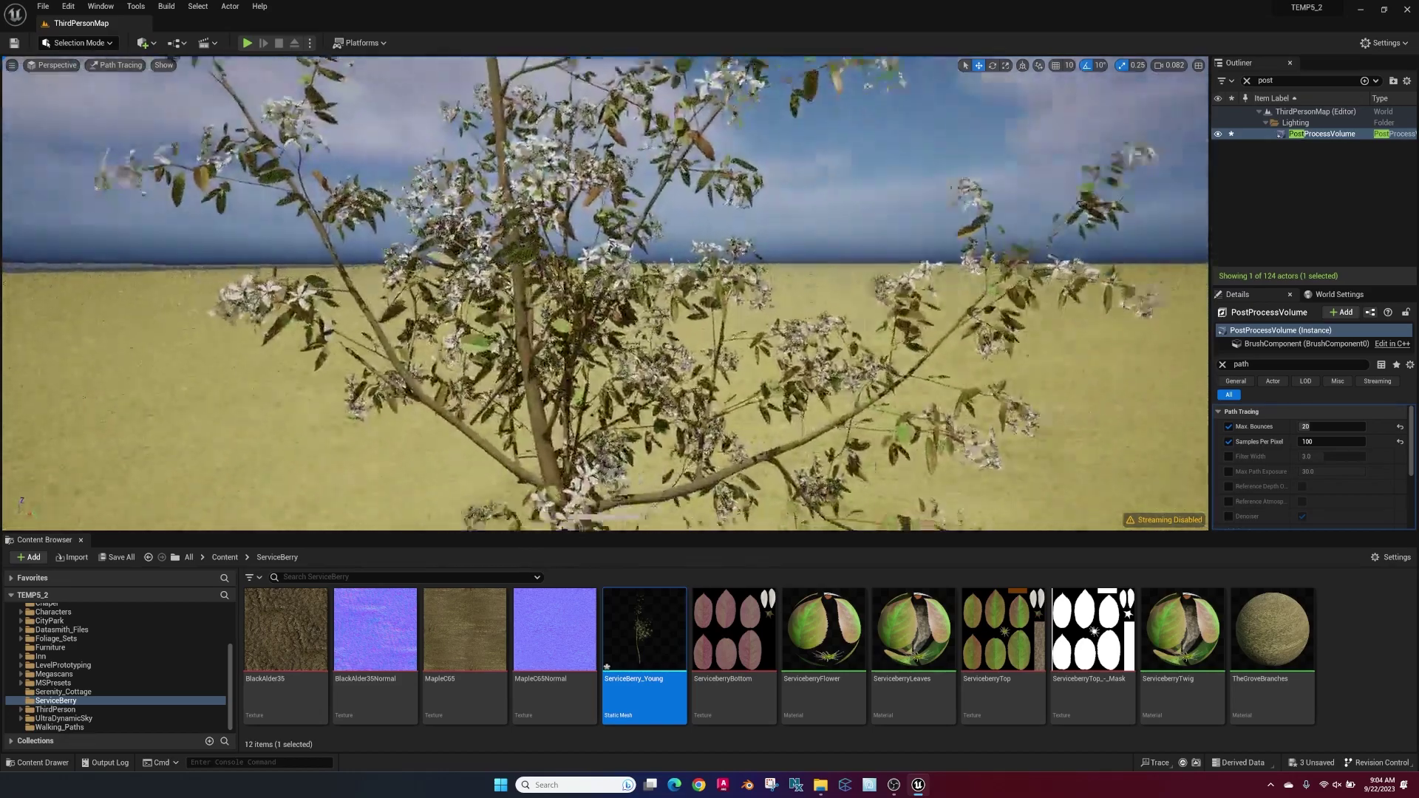
Step: Pull the Unreal viewport back so the whole young serviceberry tree shows against the sky
key("s")
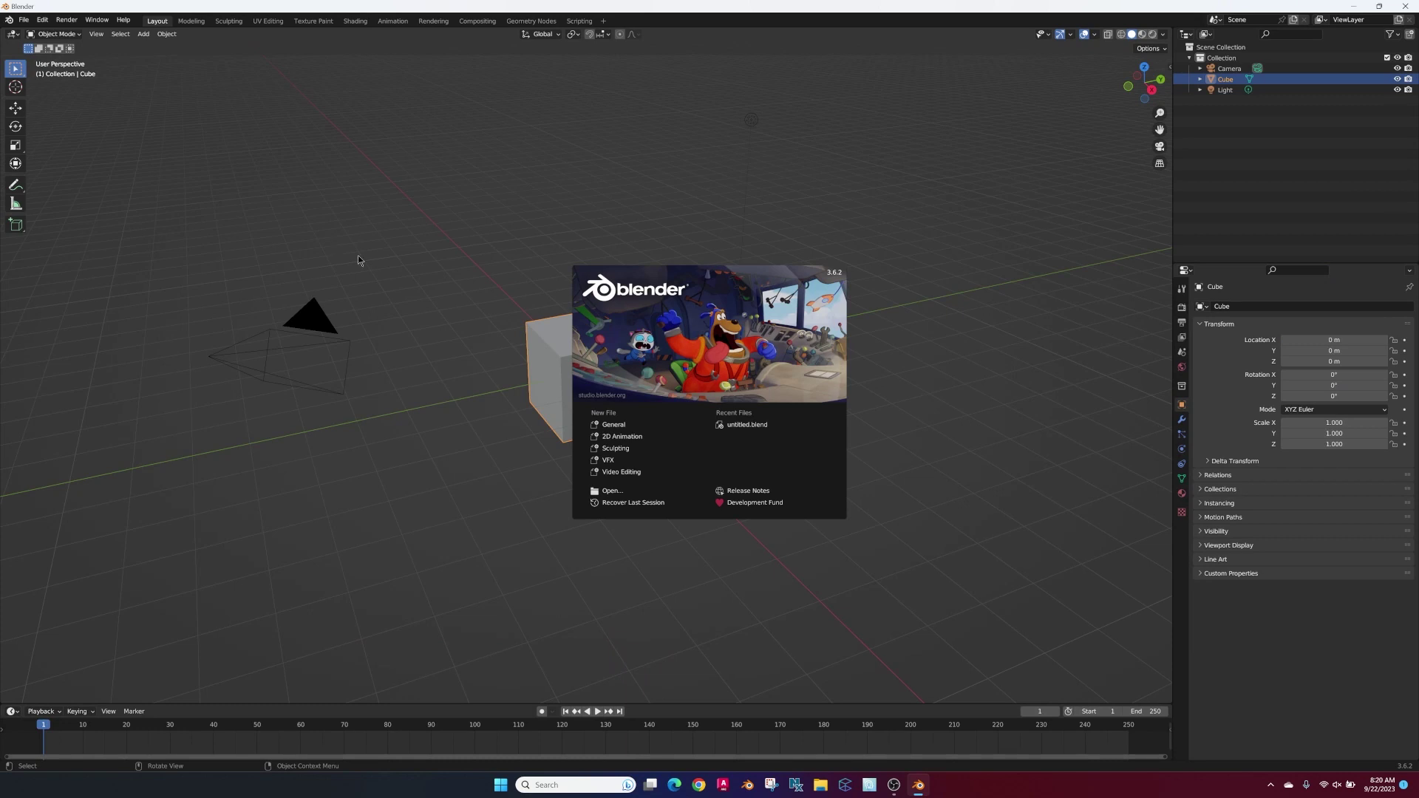
Step: Delete the default camera, cube and light, then add a new Grove tree
left_click(362, 263)
key("a")
key("Delete")
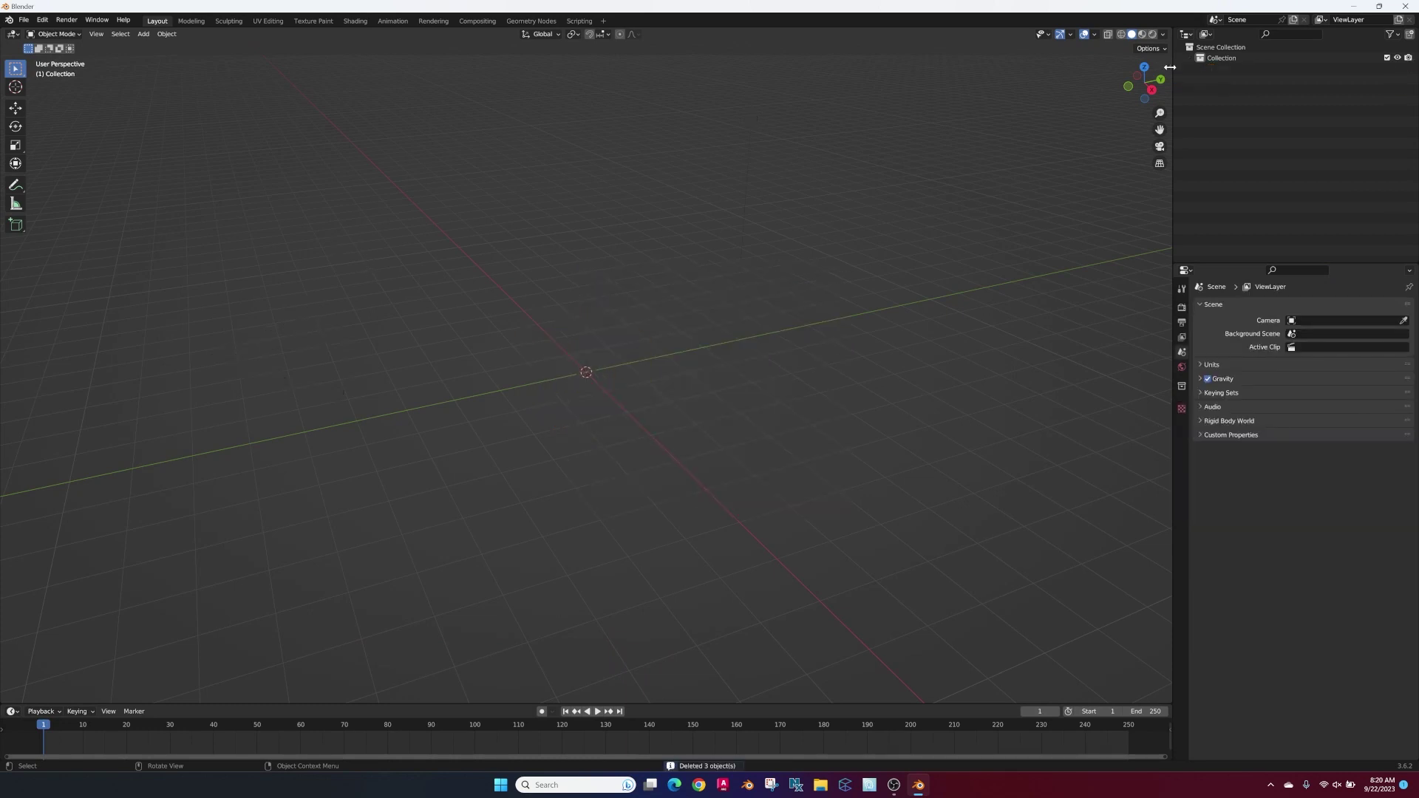
left_click(1169, 68)
left_click(1166, 126)
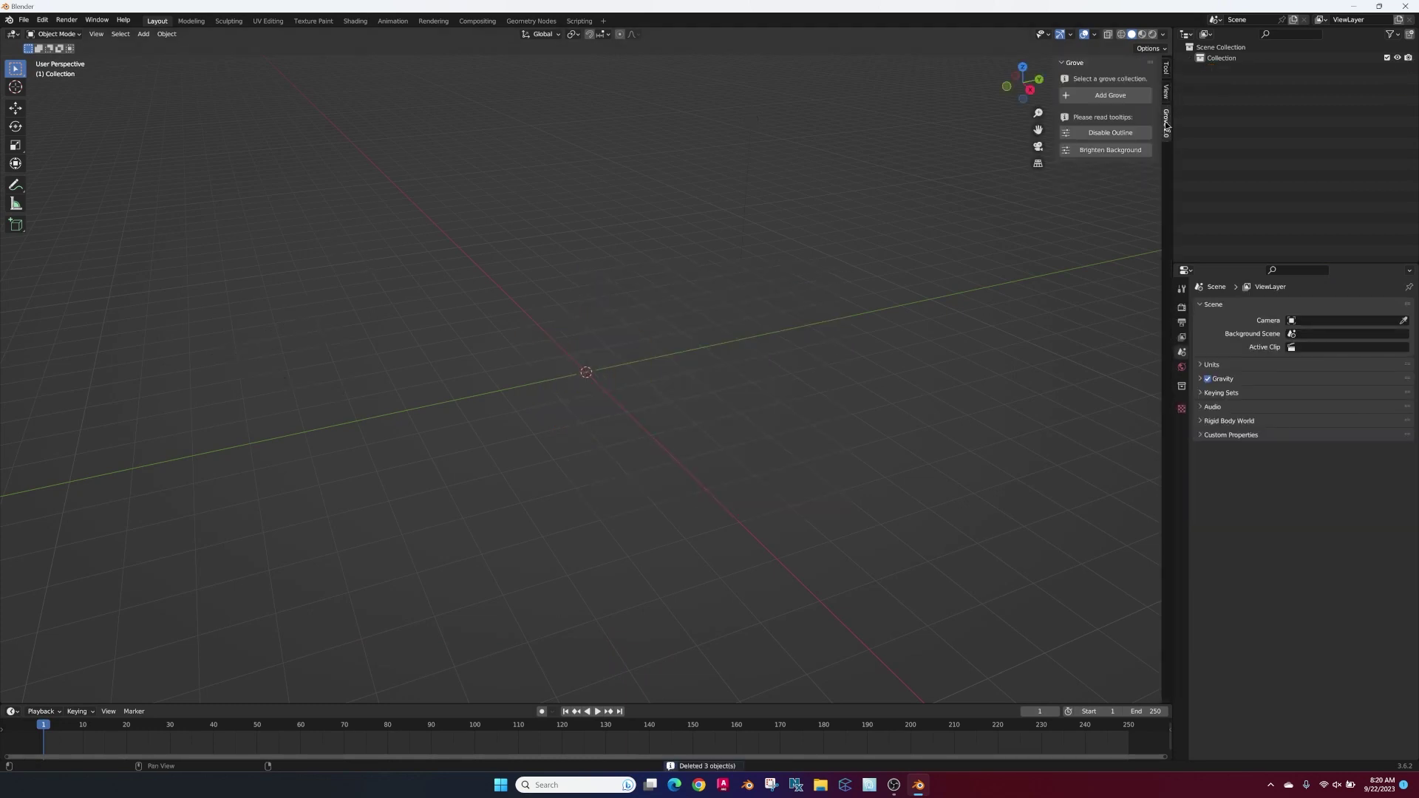
left_click(1099, 96)
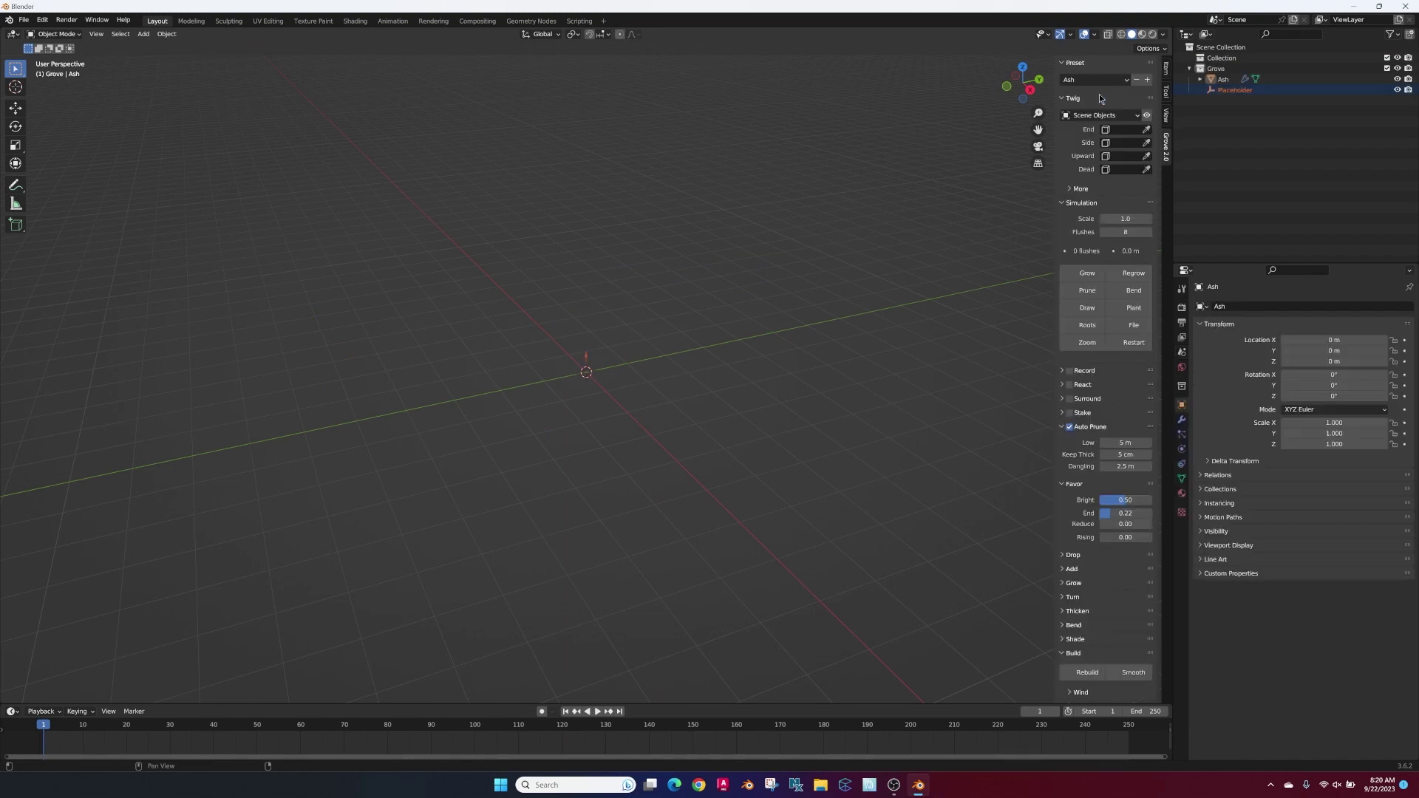
Step: Set the Grove tree's preset to Japanese Cherry and its twigs to Serviceberry
left_click(1108, 80)
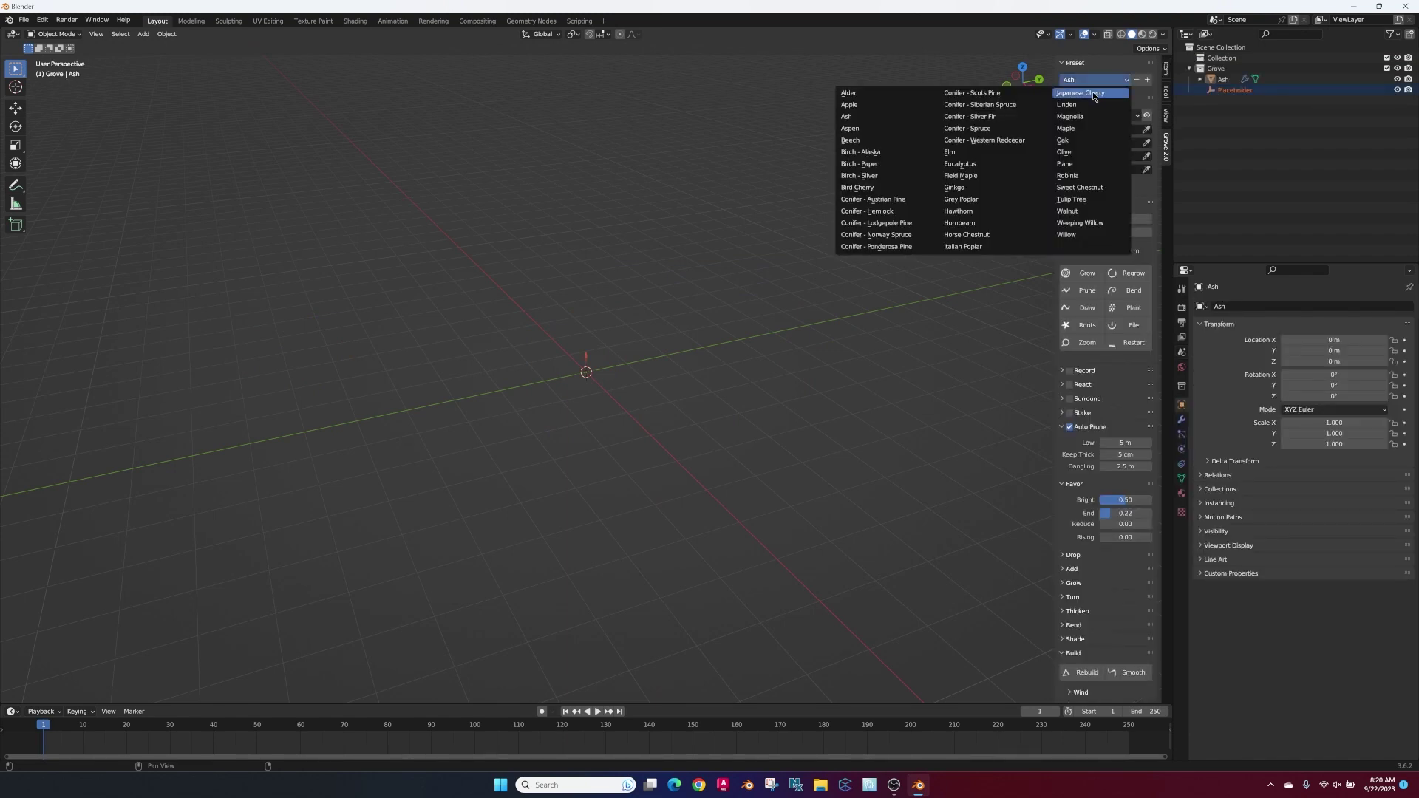
left_click(1092, 91)
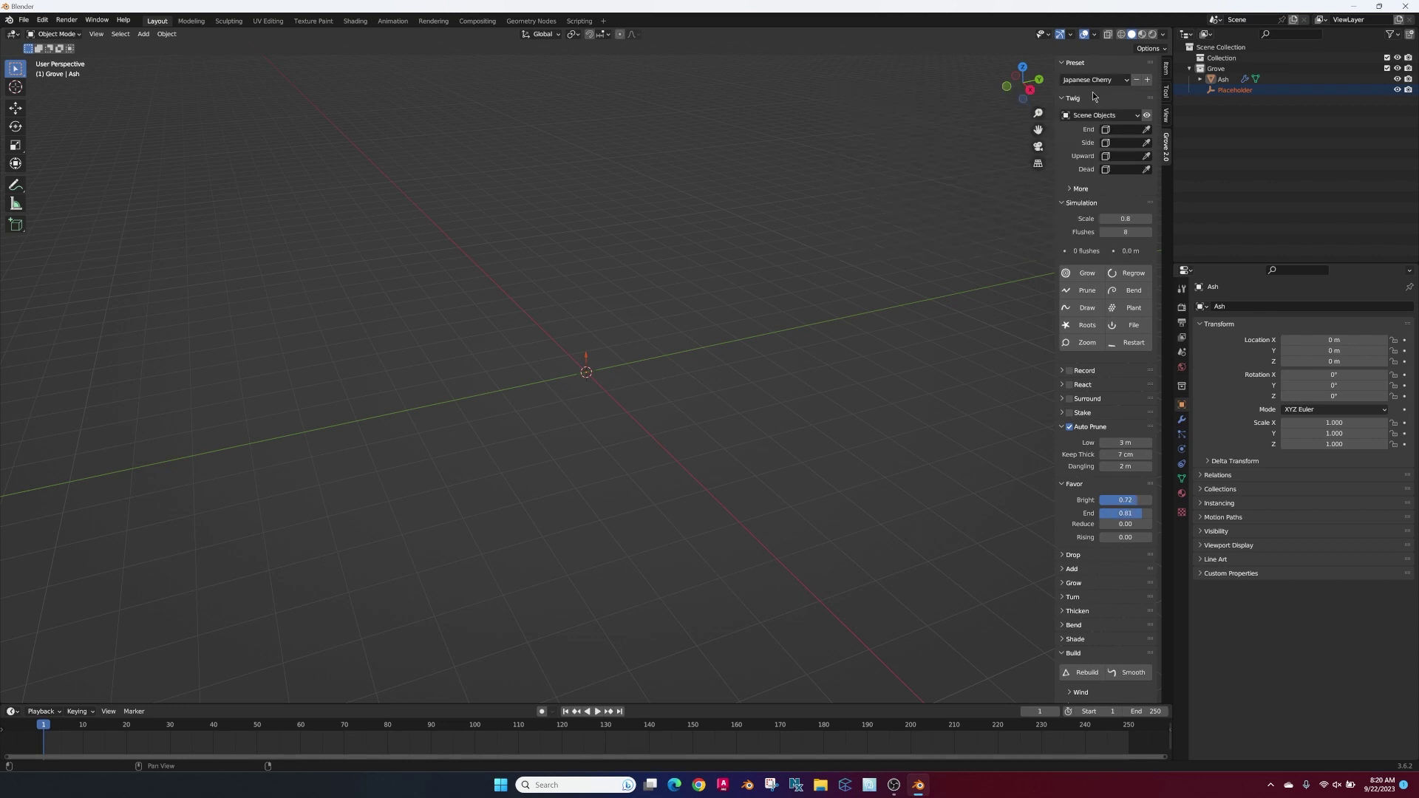
left_click(1139, 117)
left_click(1139, 118)
left_click(1139, 118)
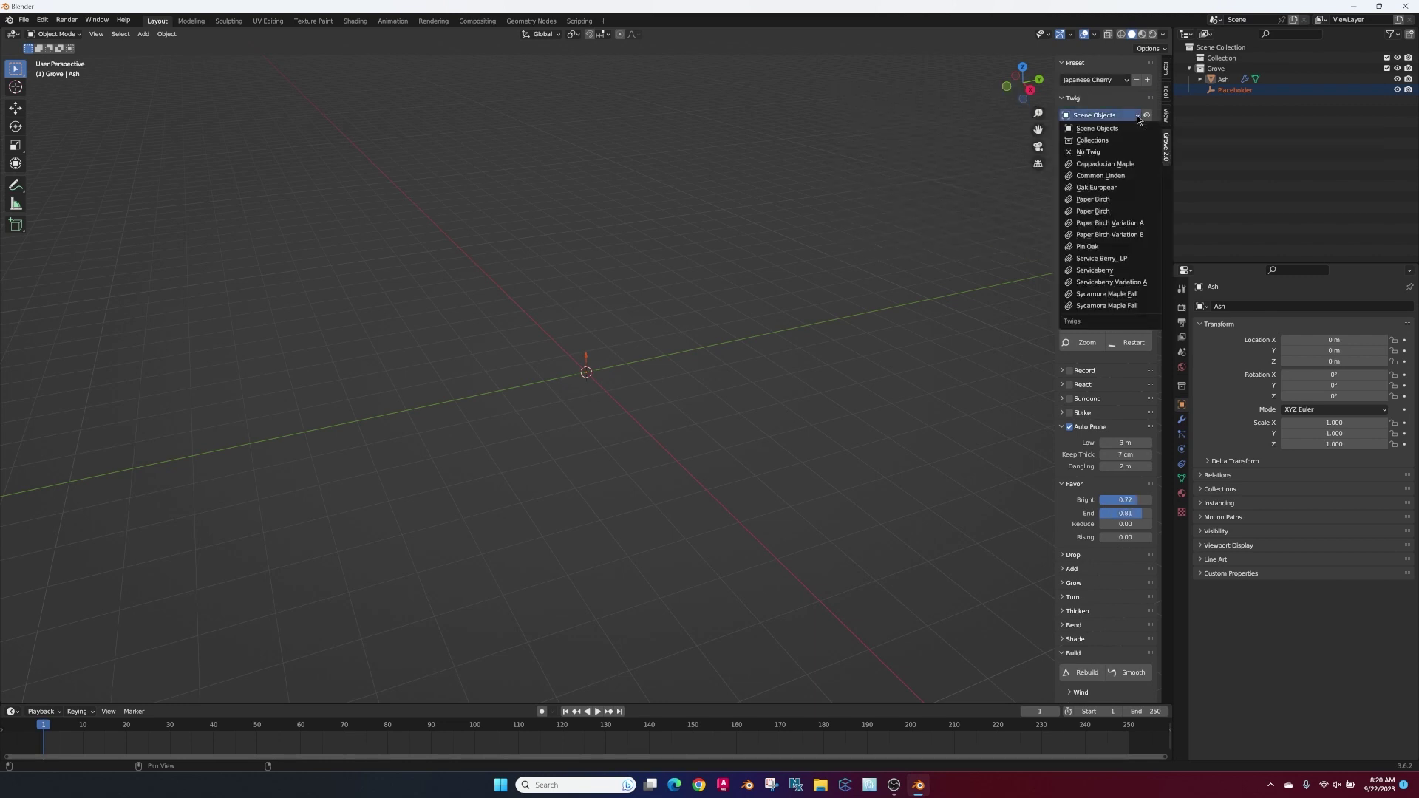
left_click(1122, 270)
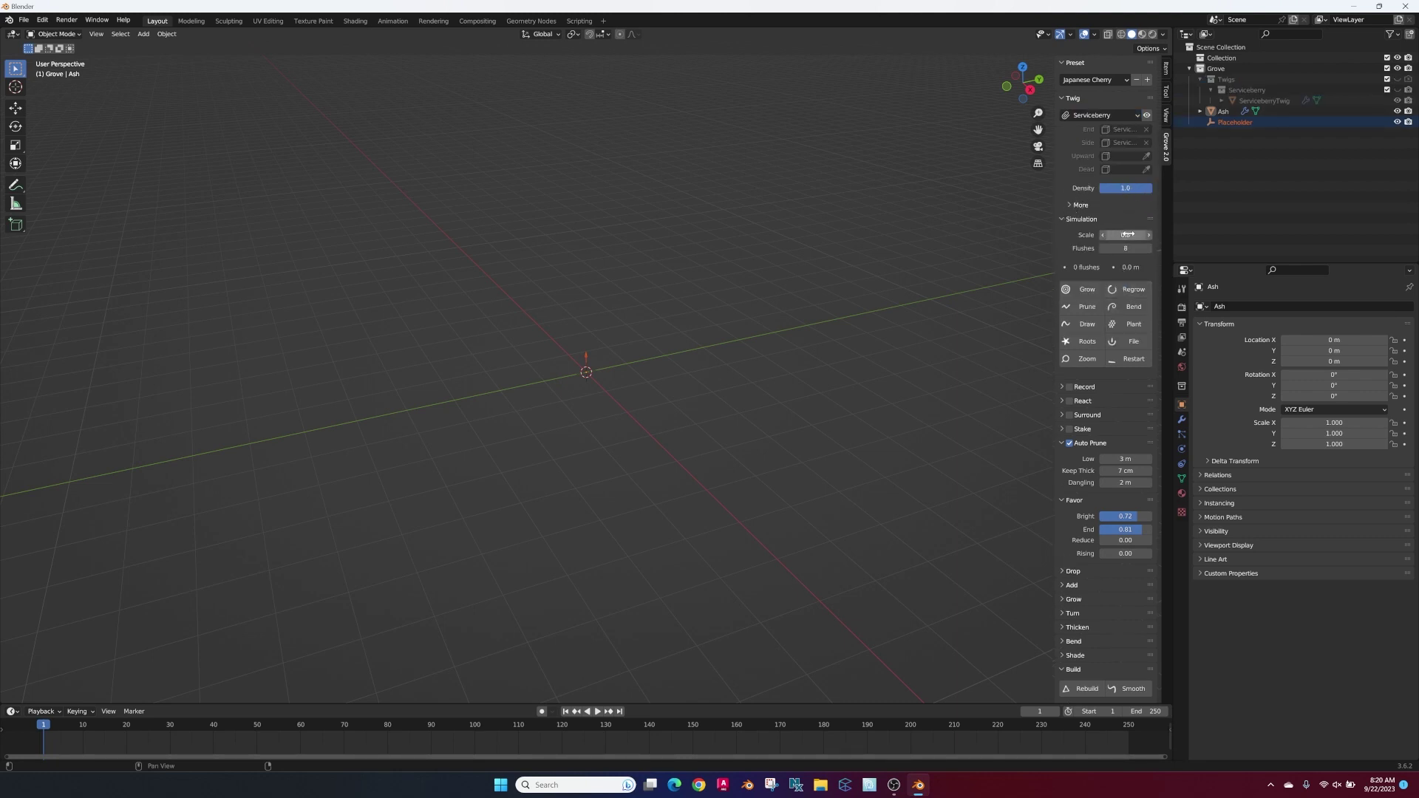
Step: Grow the cherry tree and view it in Material Preview
left_click(1088, 289)
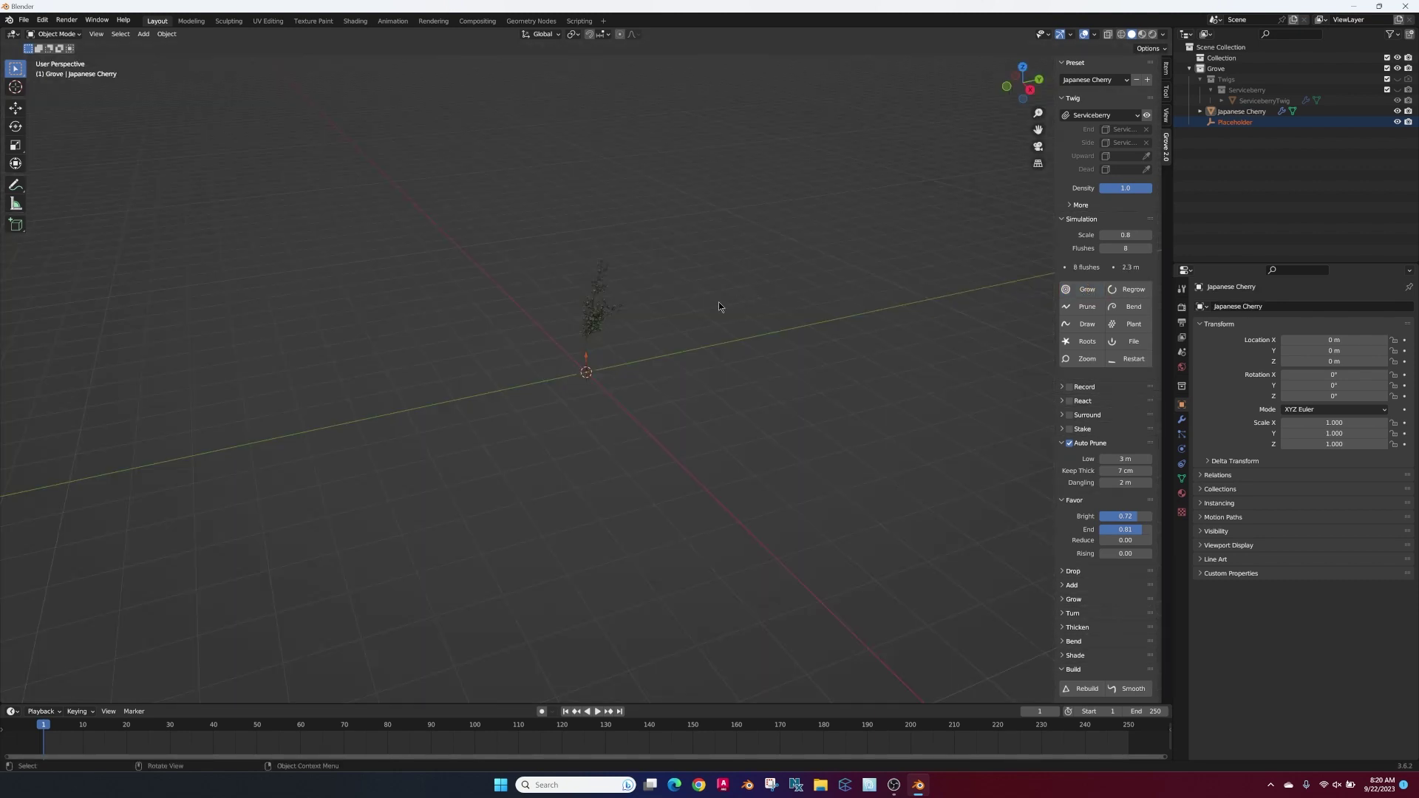
scroll(691, 325, "up", 10)
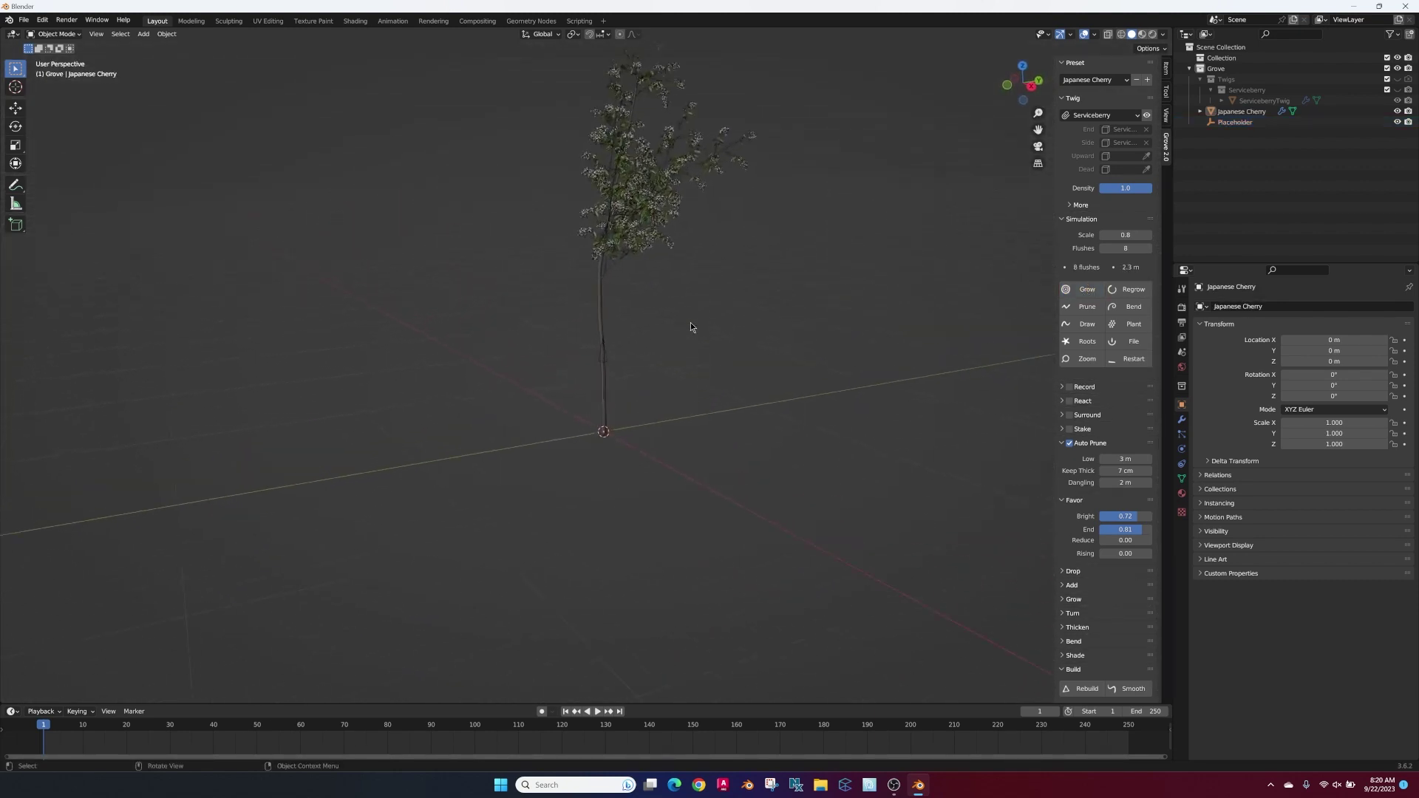
middle_click_drag(690, 325, 690, 325)
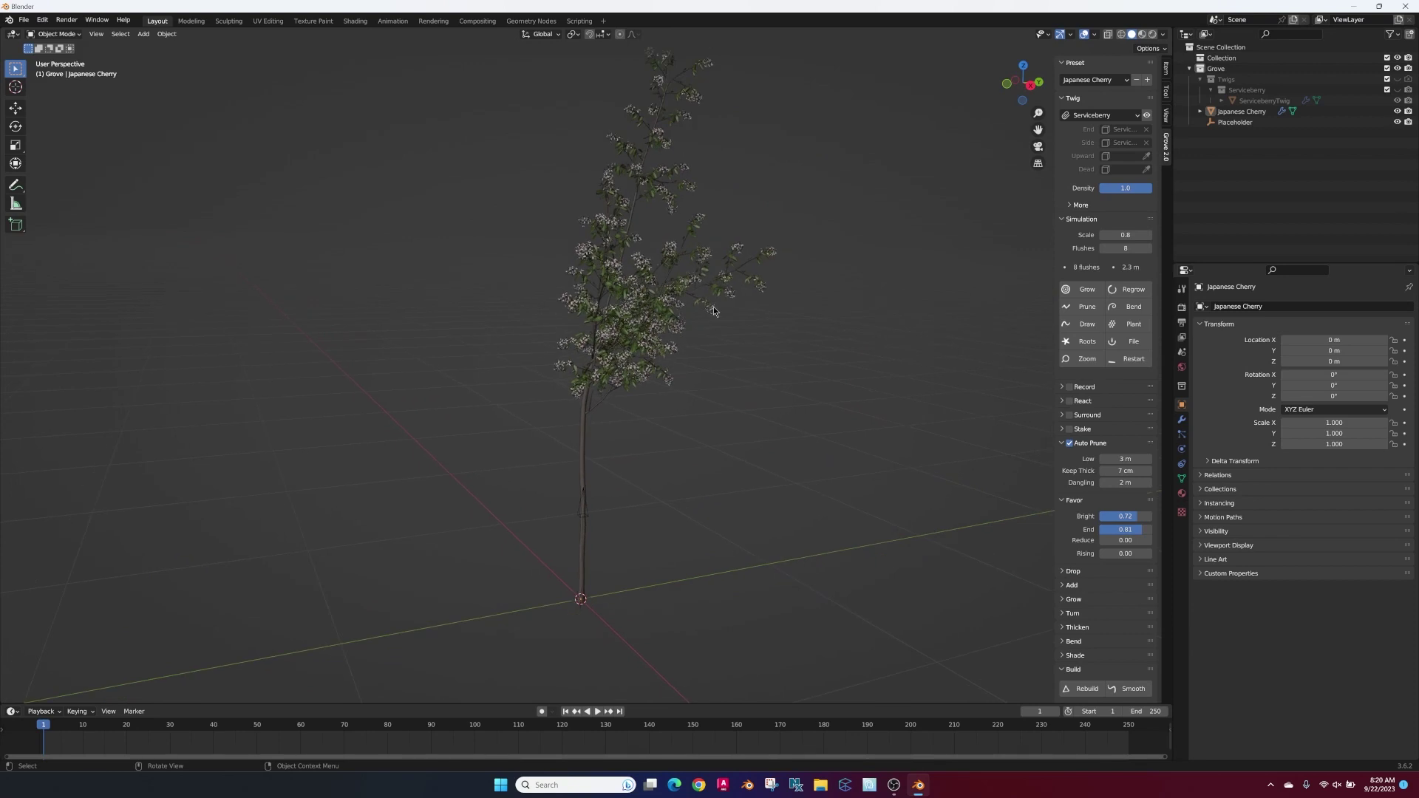
left_click(1141, 33)
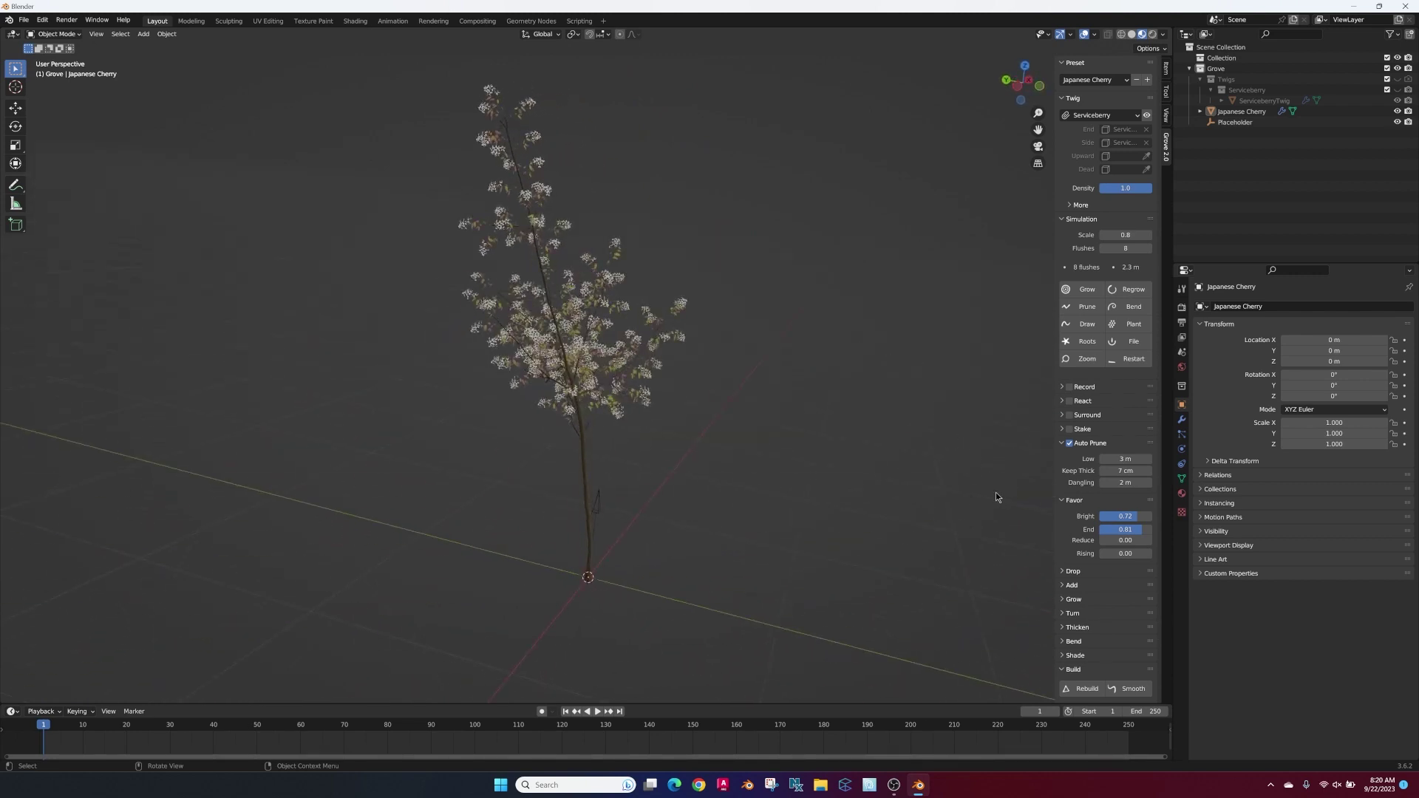
Step: Bend the trunk into a curve and lean the upper branch to the left
left_click(1128, 305)
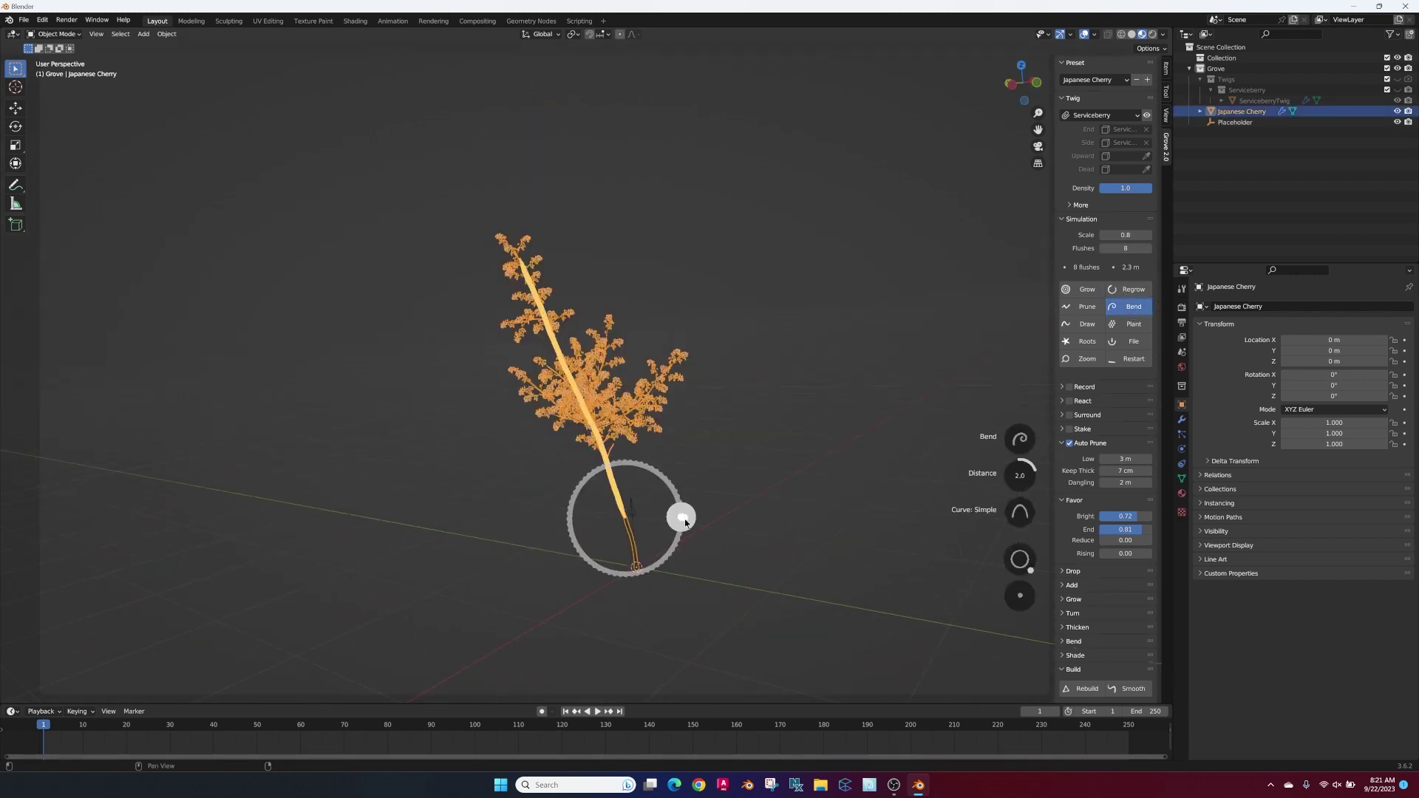
left_click_drag(685, 525, 674, 538)
left_click(1022, 437)
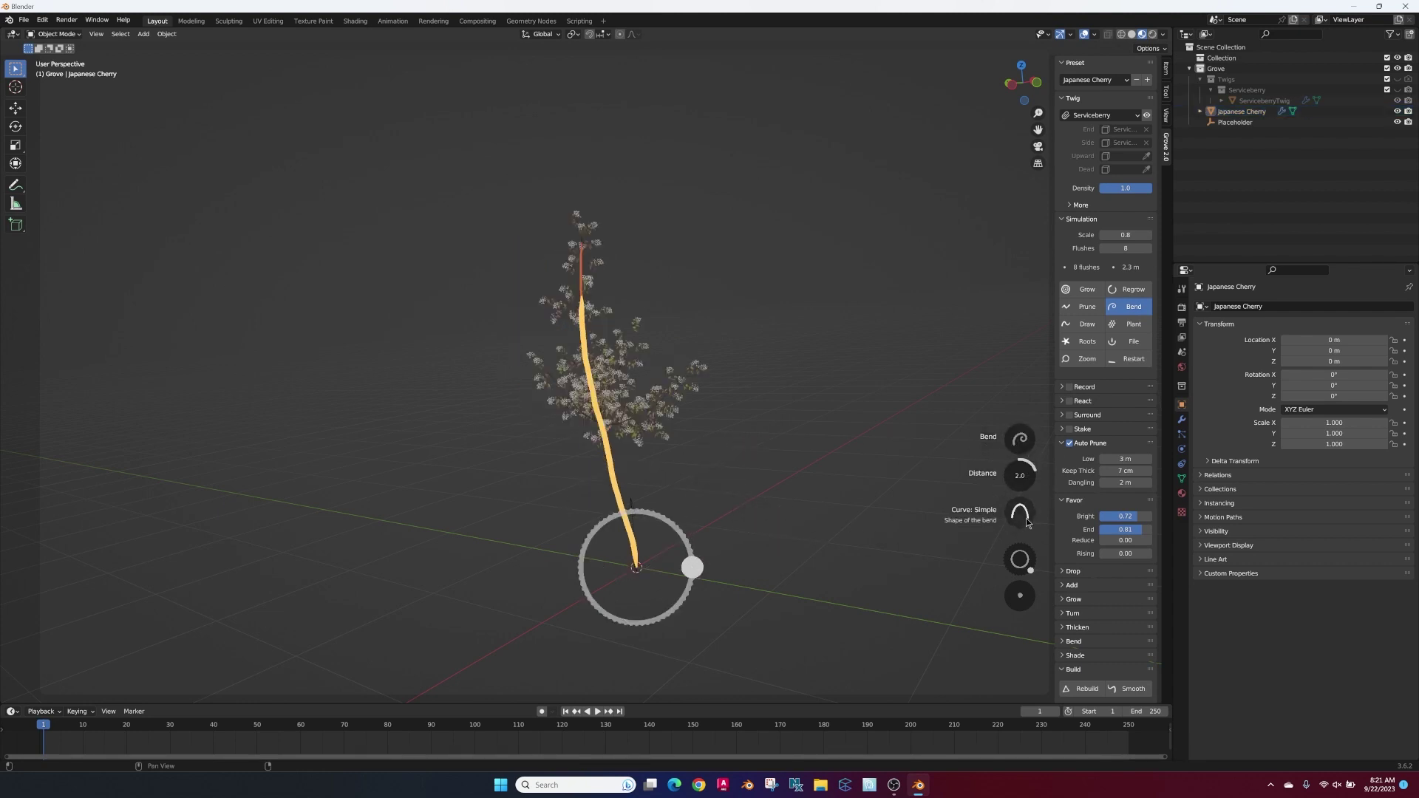
left_click_drag(1011, 564, 914, 582)
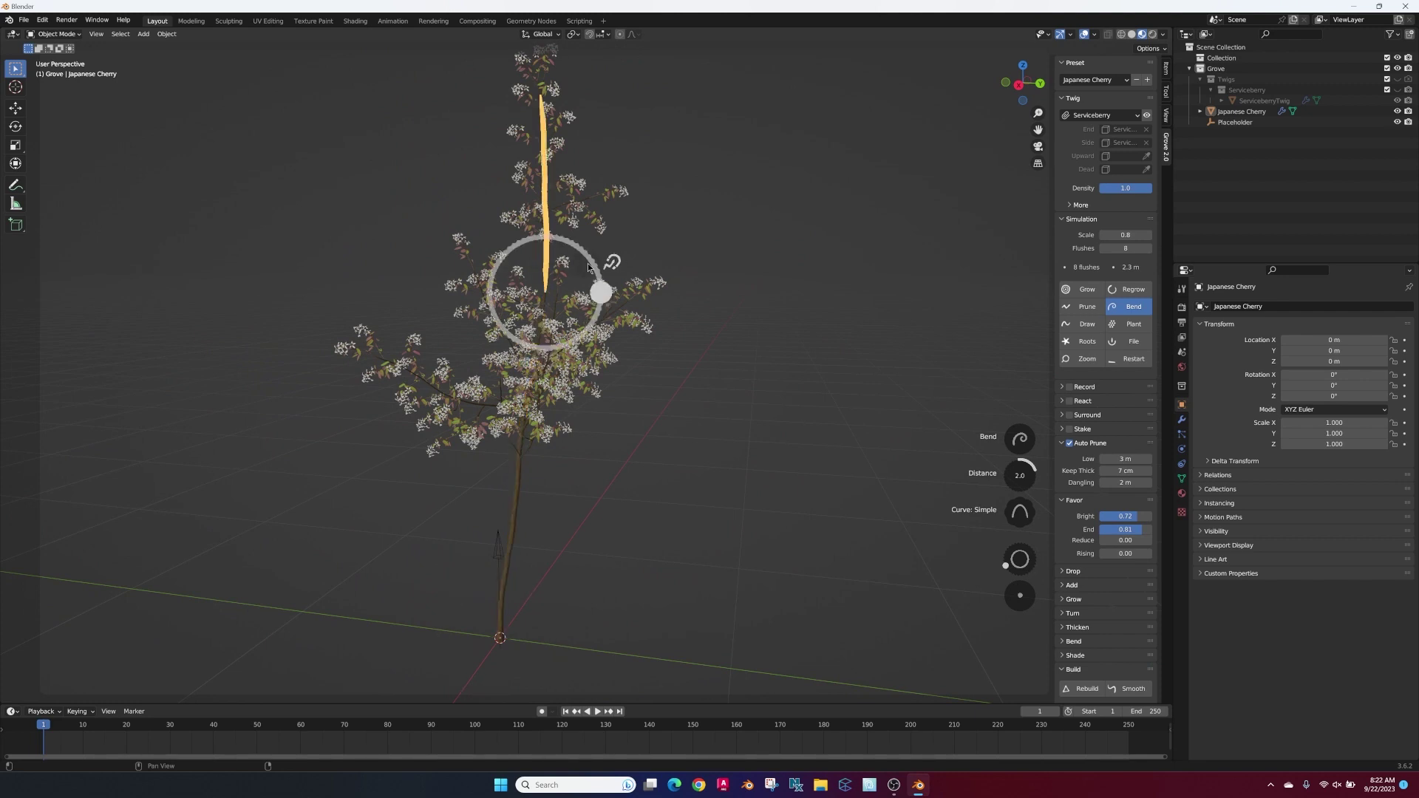
left_click_drag(595, 294, 596, 283)
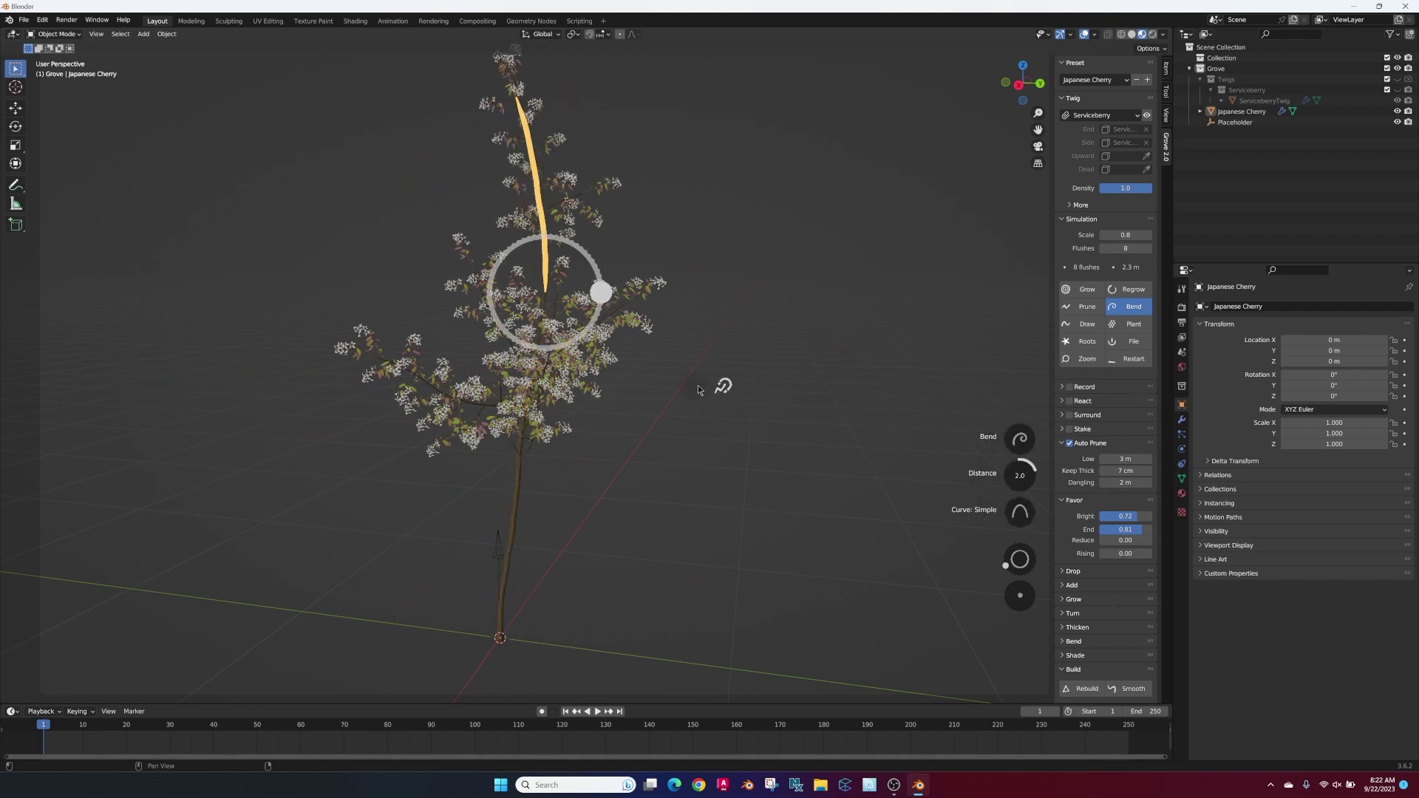
mouse_move(1020, 559)
left_mouse_down()
mouse_move(887, 532)
mouse_move(715, 458)
mouse_move(375, 591)
mouse_move(857, 528)
mouse_move(974, 574)
mouse_move(1030, 558)
mouse_move(1048, 529)
left_mouse_up()
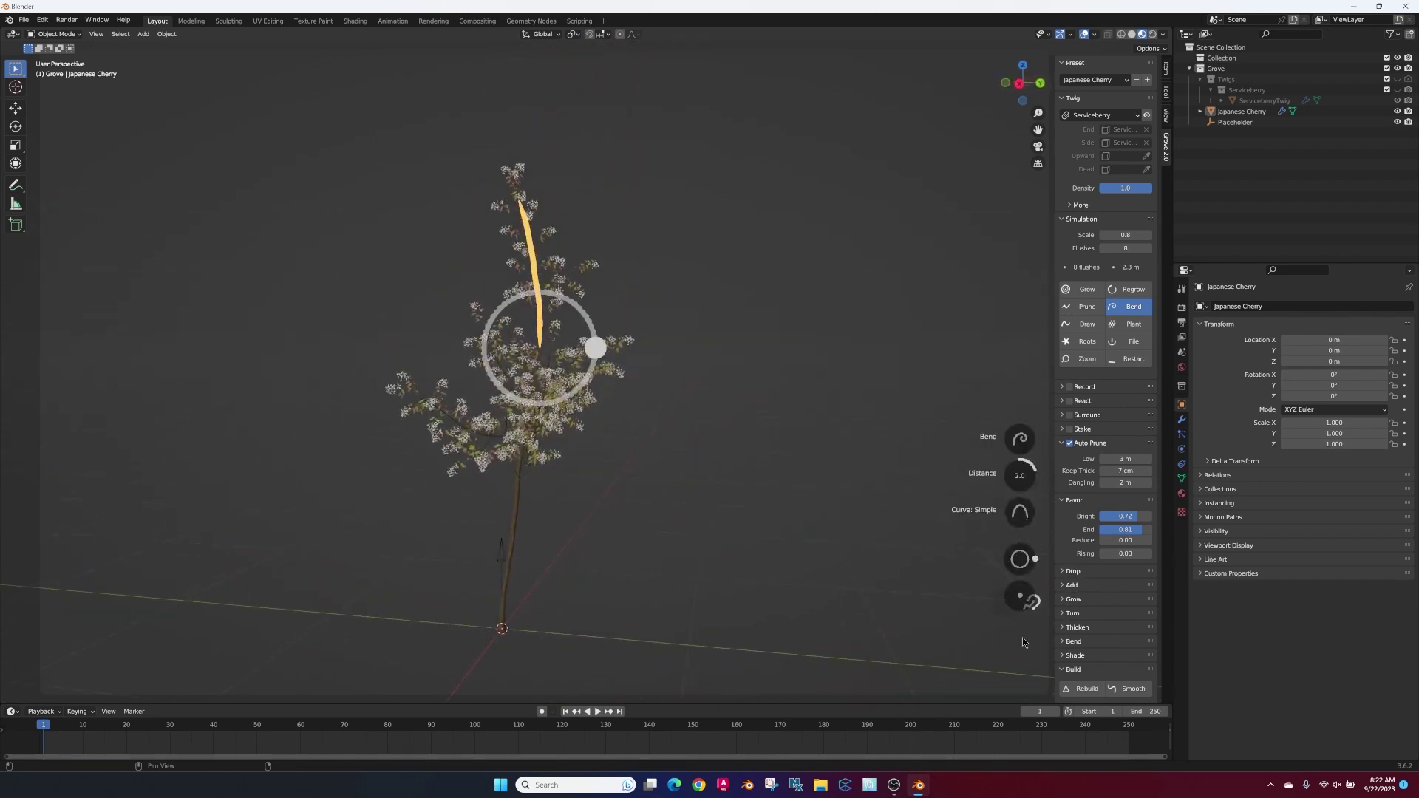
Step: Convert the tree's twig instances into real ServiceberryTwig objects
left_click(1022, 595)
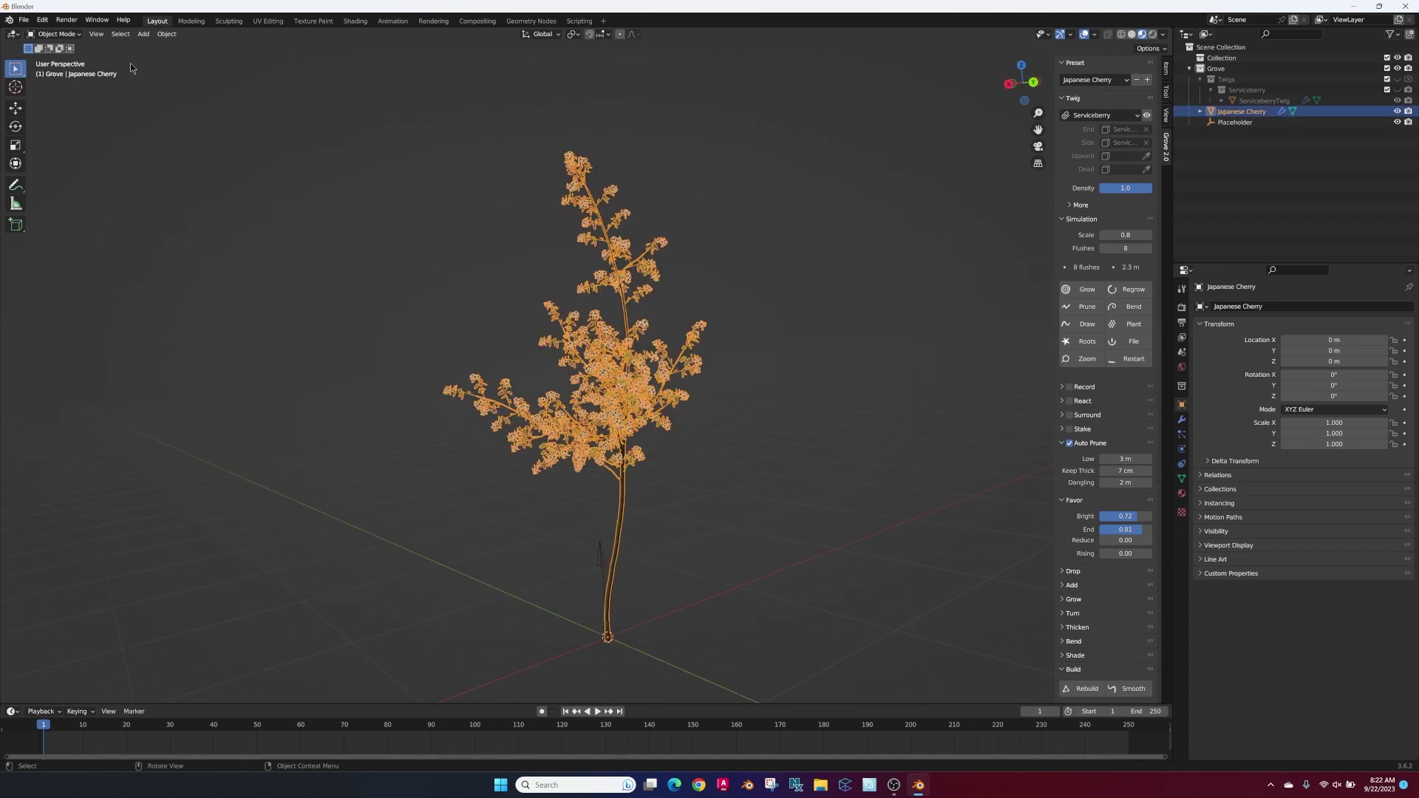
left_click(167, 35)
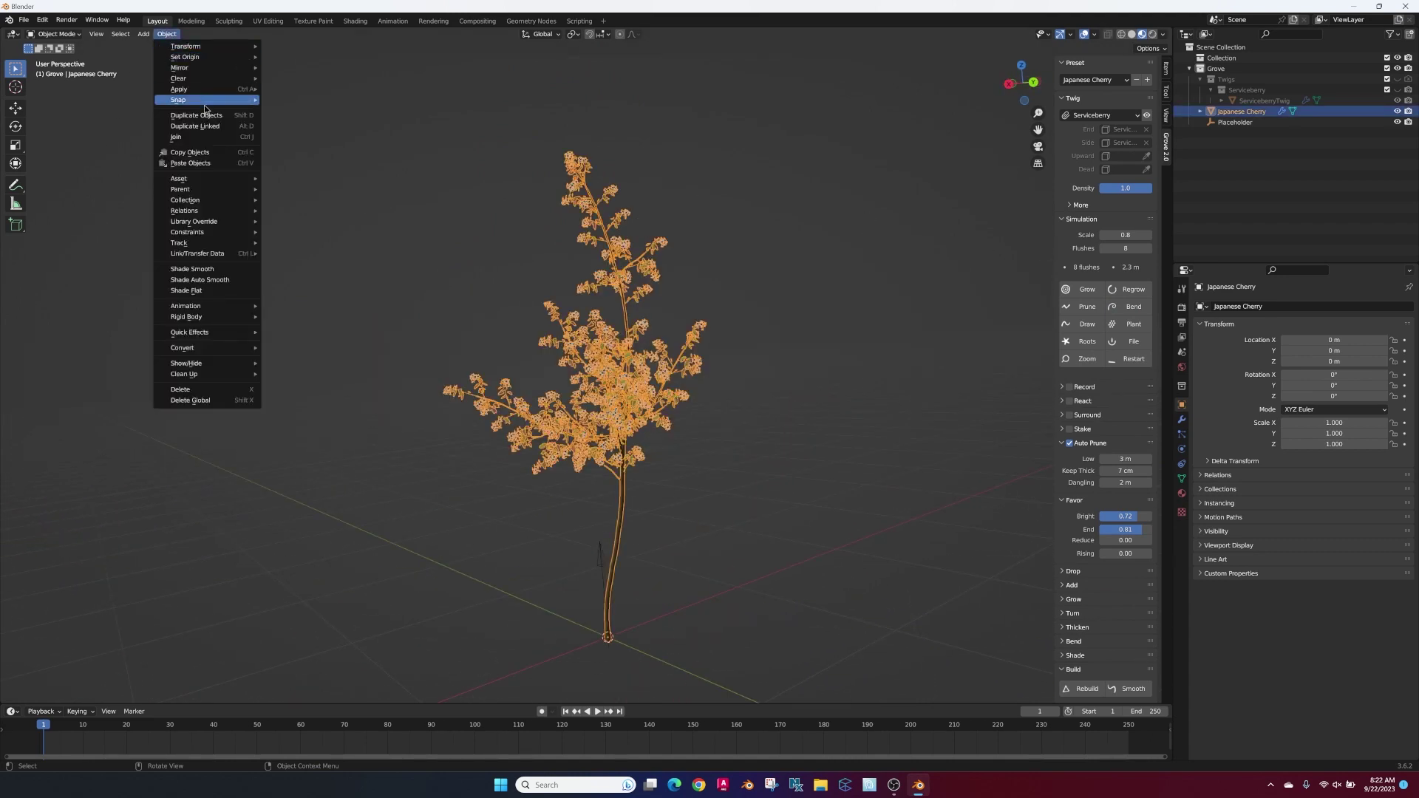
mouse_move(208, 91)
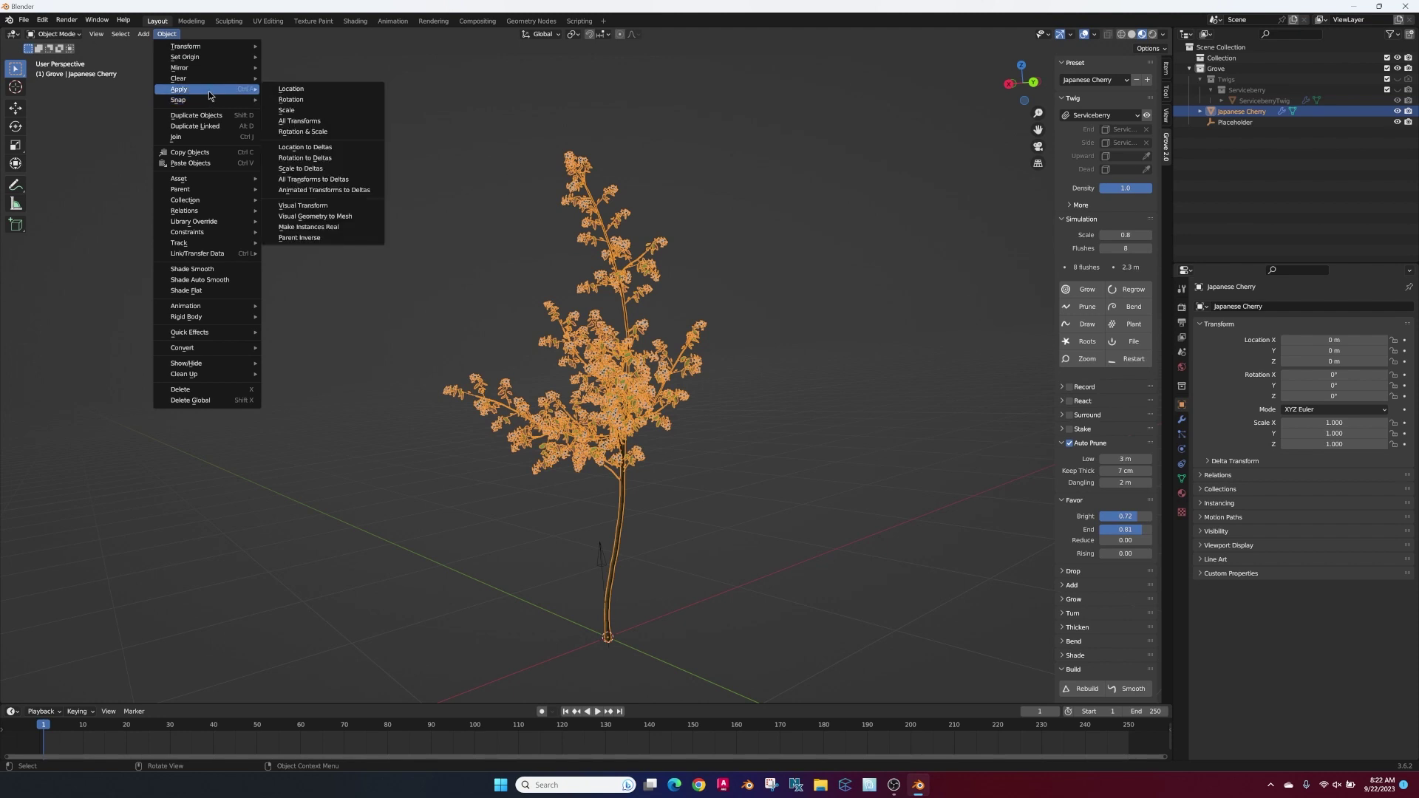
left_click(328, 228)
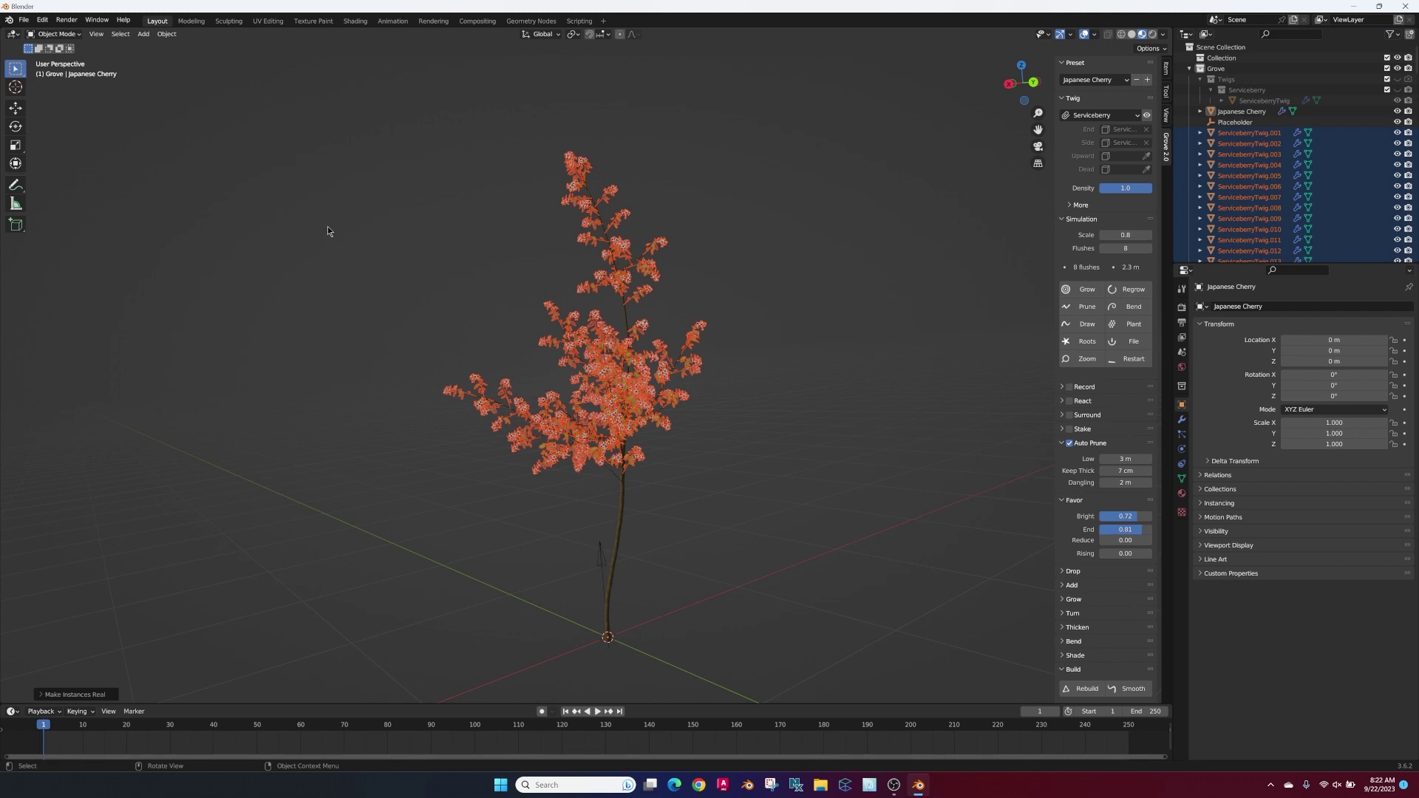
Step: Pack all 7 external files into the .blend file
left_click(1242, 111)
left_click(1242, 113)
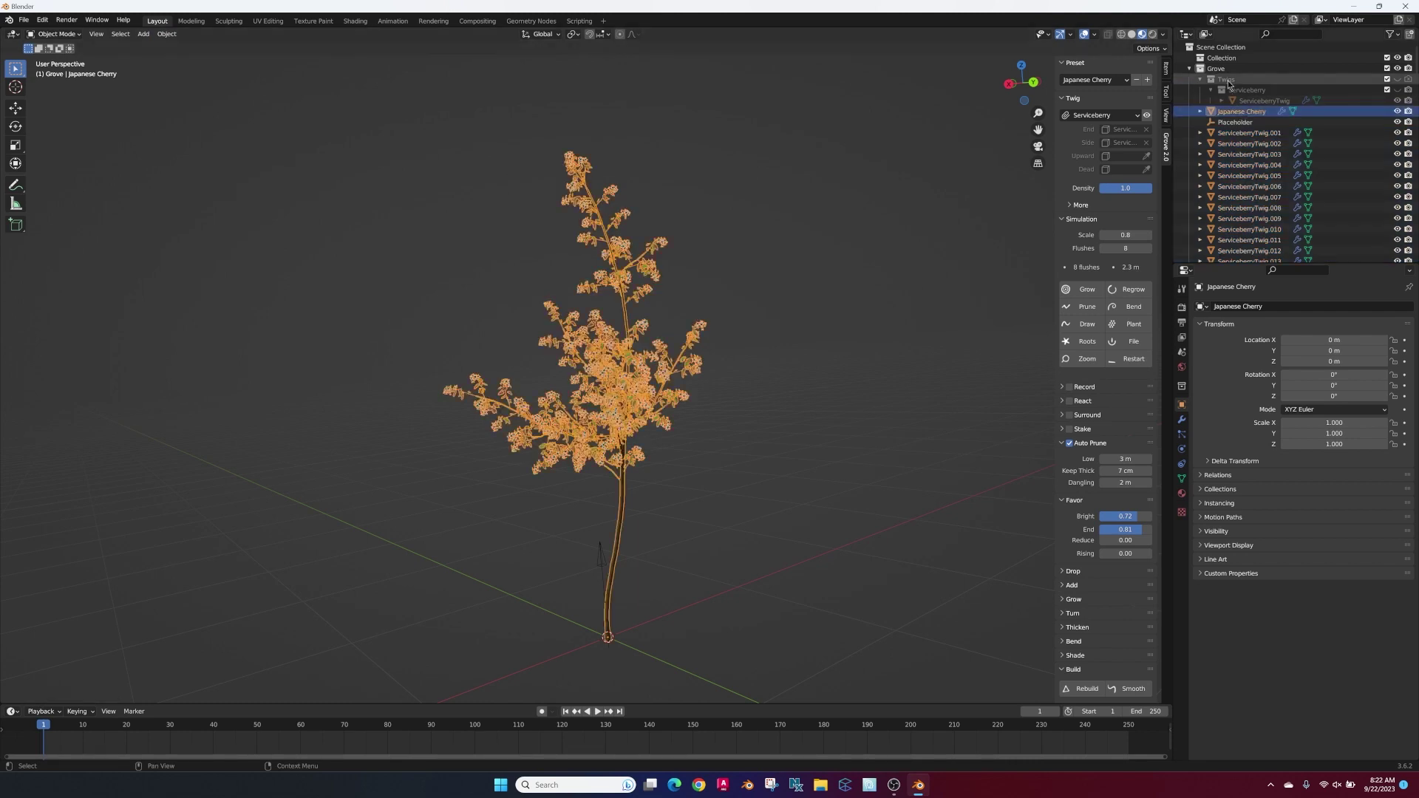
left_click(888, 247)
left_click(24, 20)
mouse_move(51, 190)
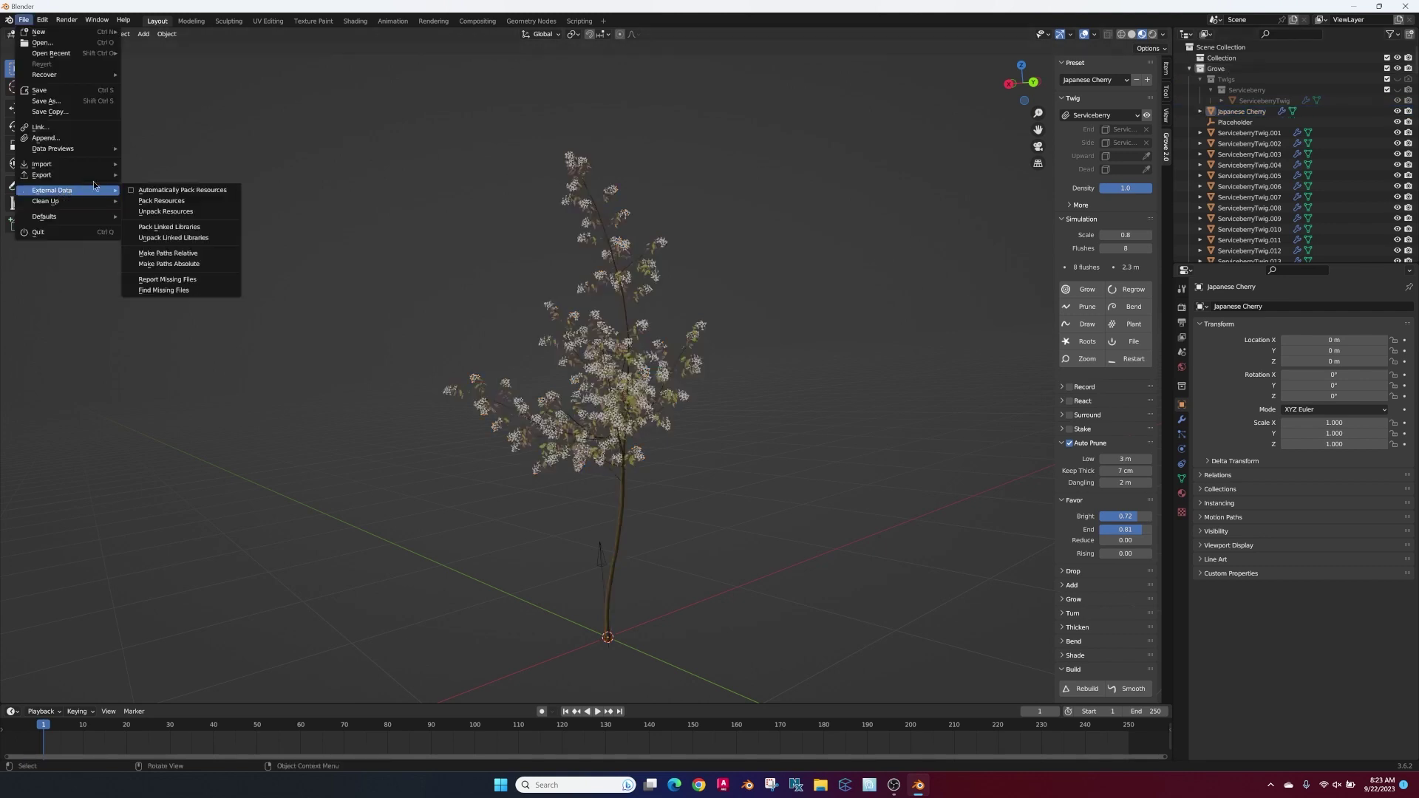
left_click(182, 203)
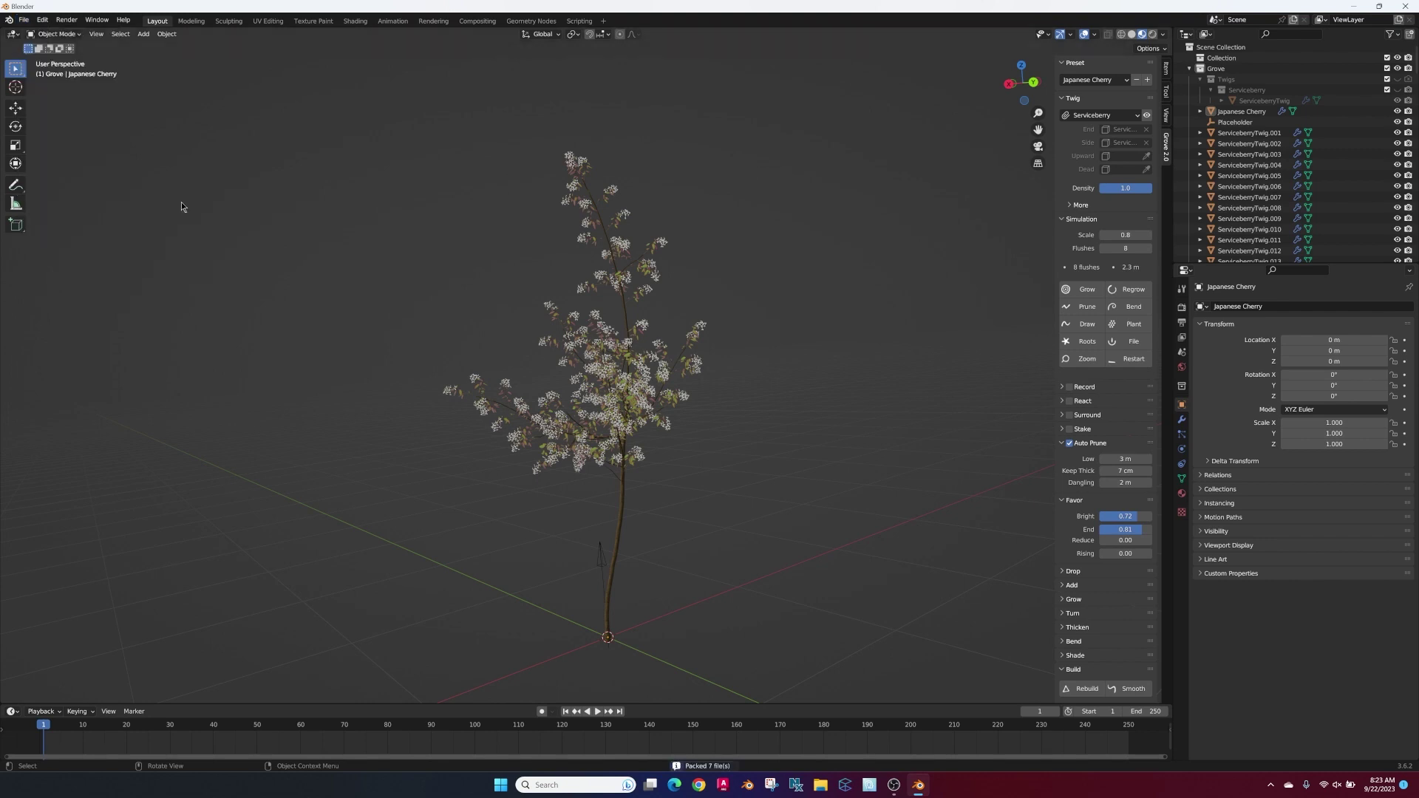
Step: Select everything in the Grove collection and set up an FBX export of Mesh objects only
left_click(1223, 69)
key("a")
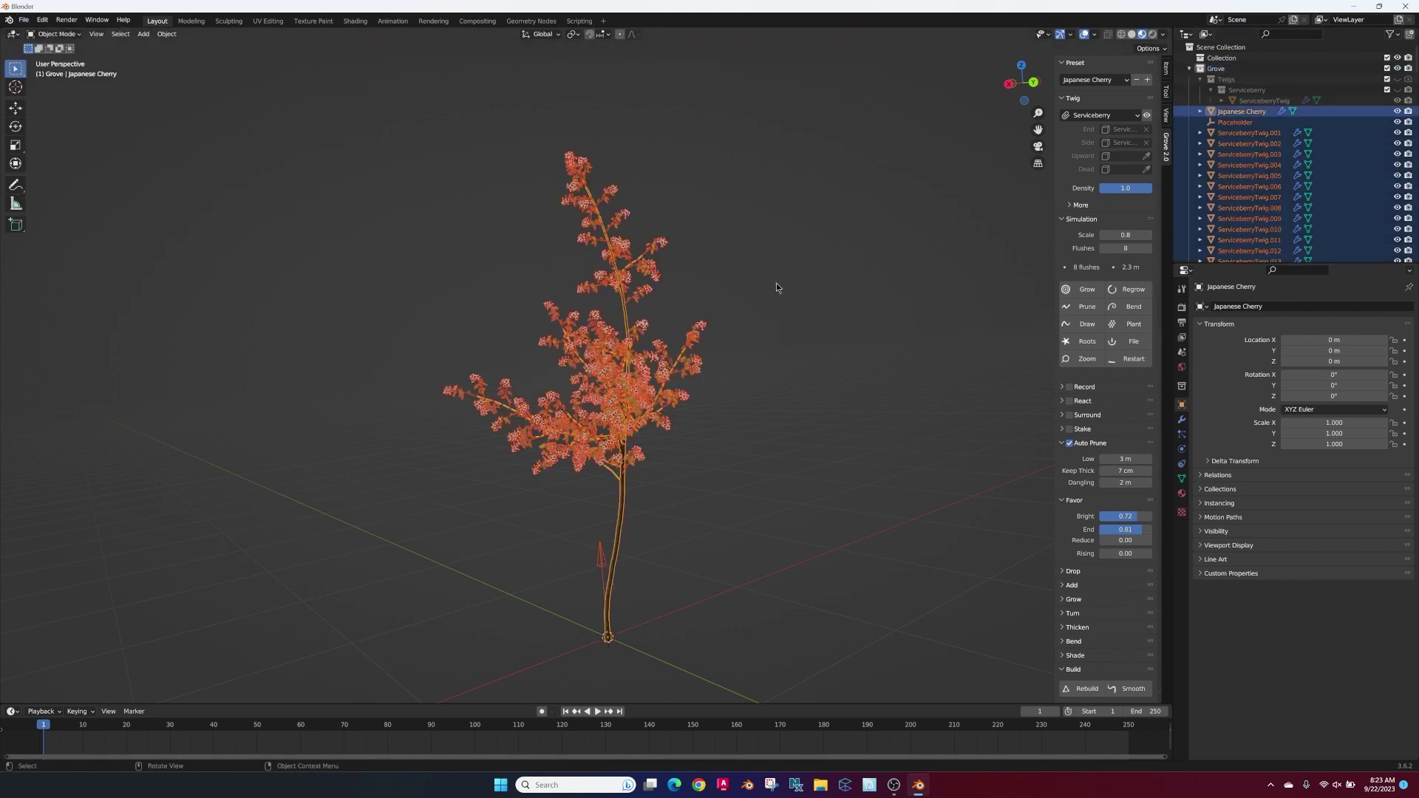
left_click(25, 21)
mouse_move(69, 174)
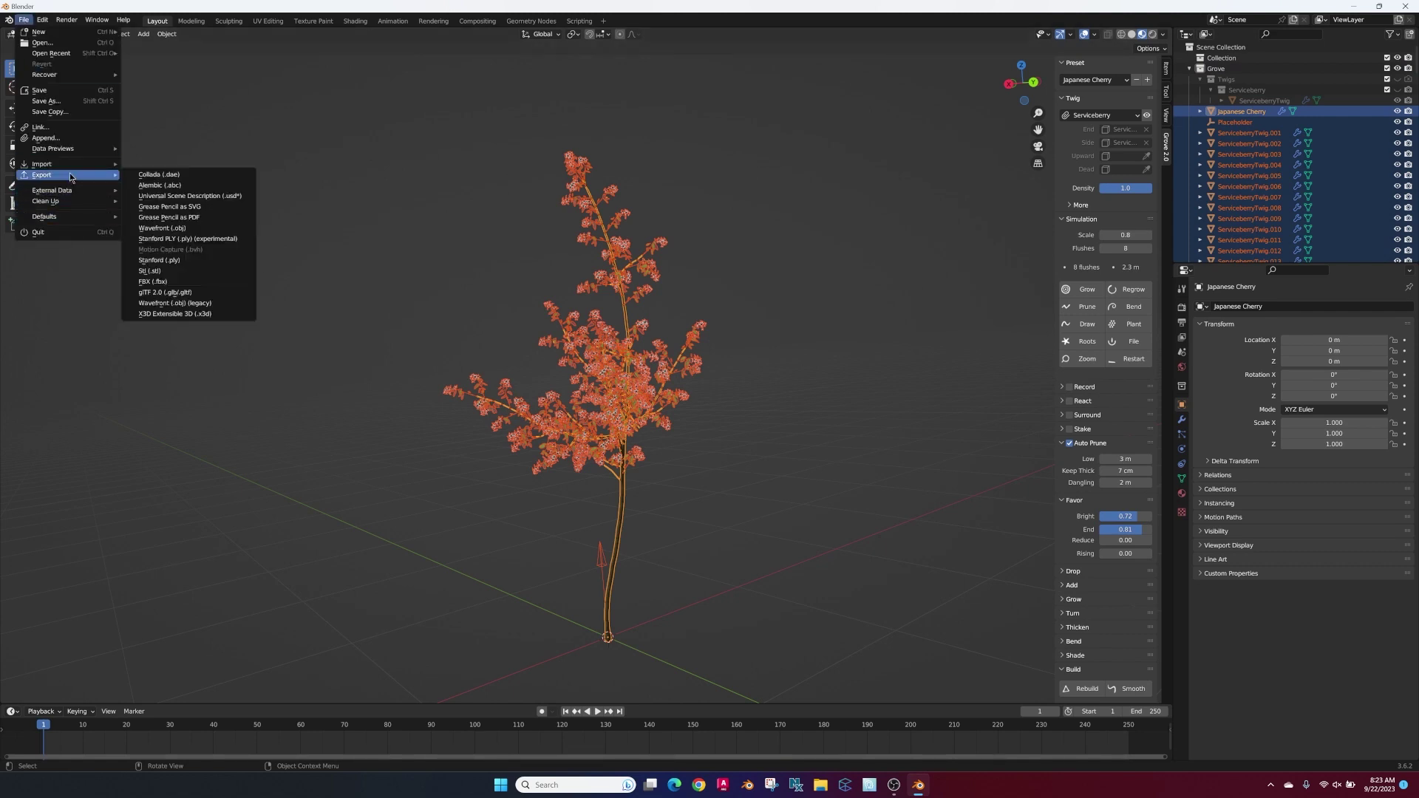
left_click(173, 283)
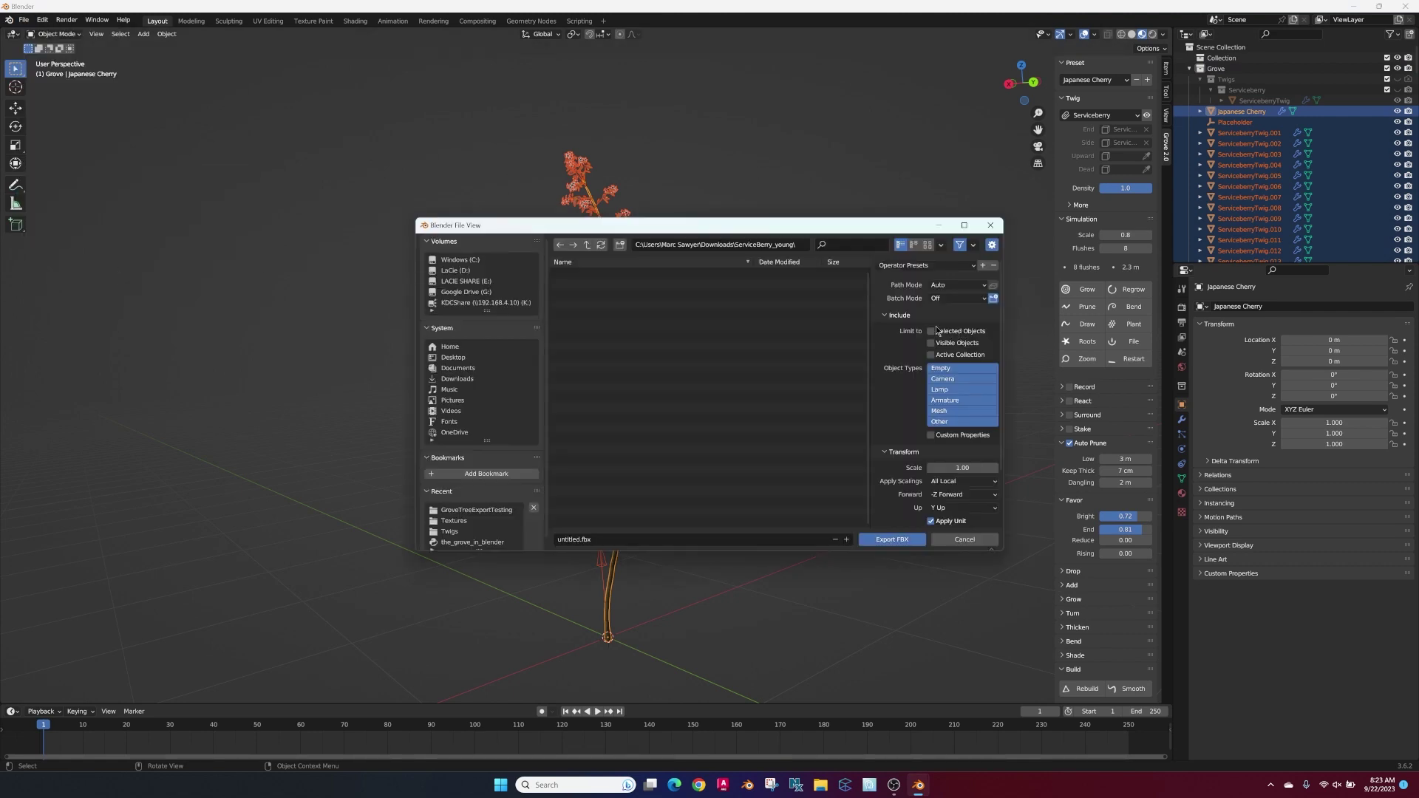
left_click(938, 412)
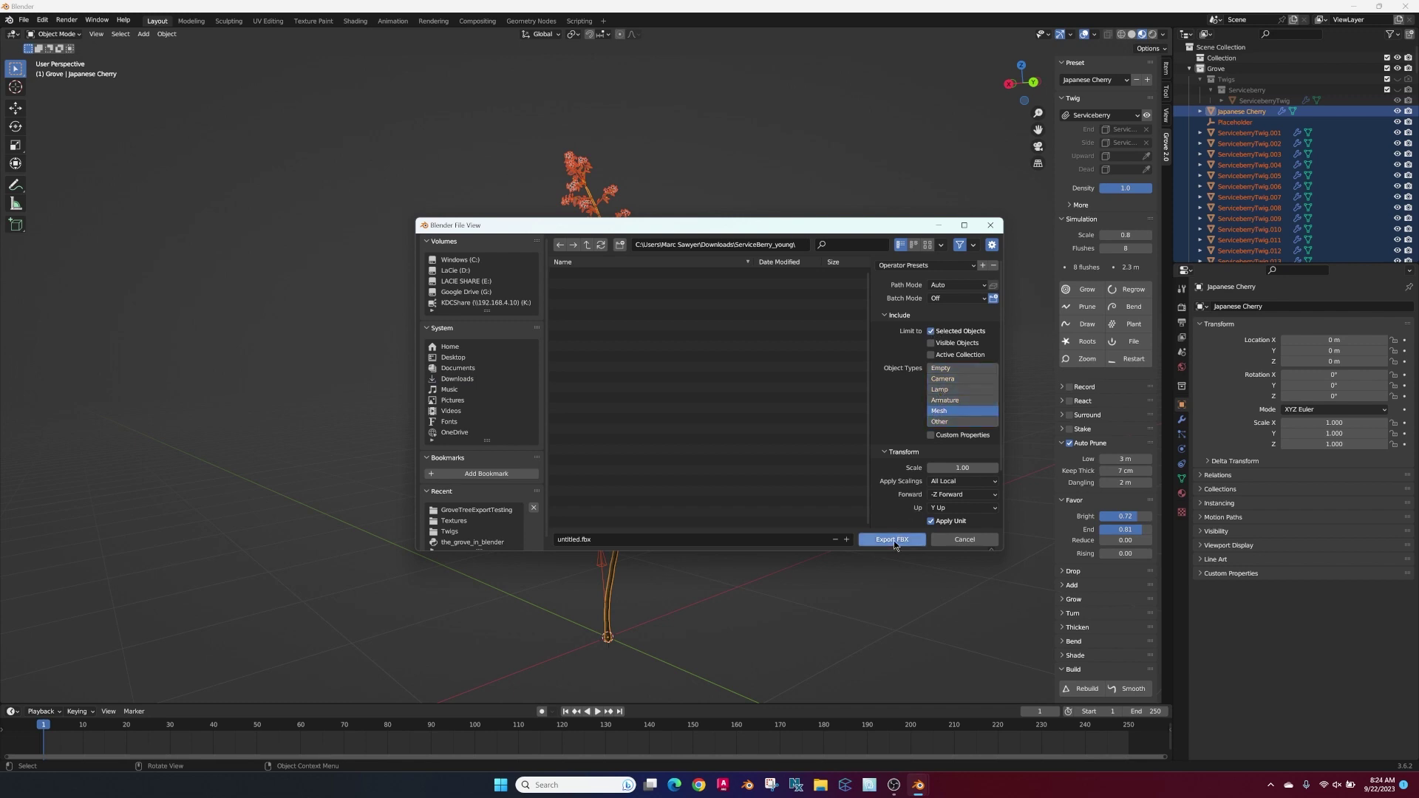
left_click(714, 543)
Step: Name the export ServiceBerry and pick Downloads > ServiceBerry_young > ServiceBerry_Young.fbx for import into Unreal
type("ServiceBerry")
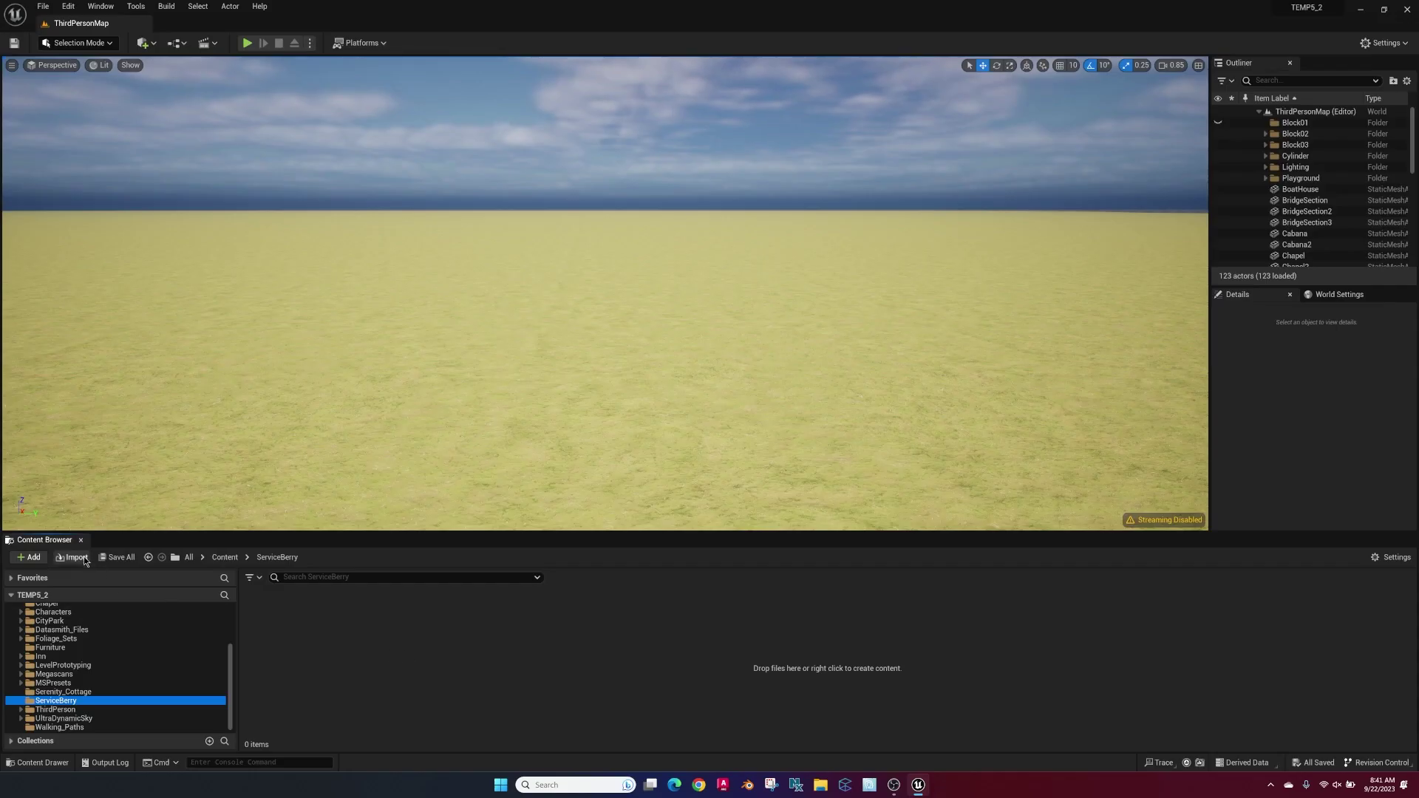
left_click(77, 558)
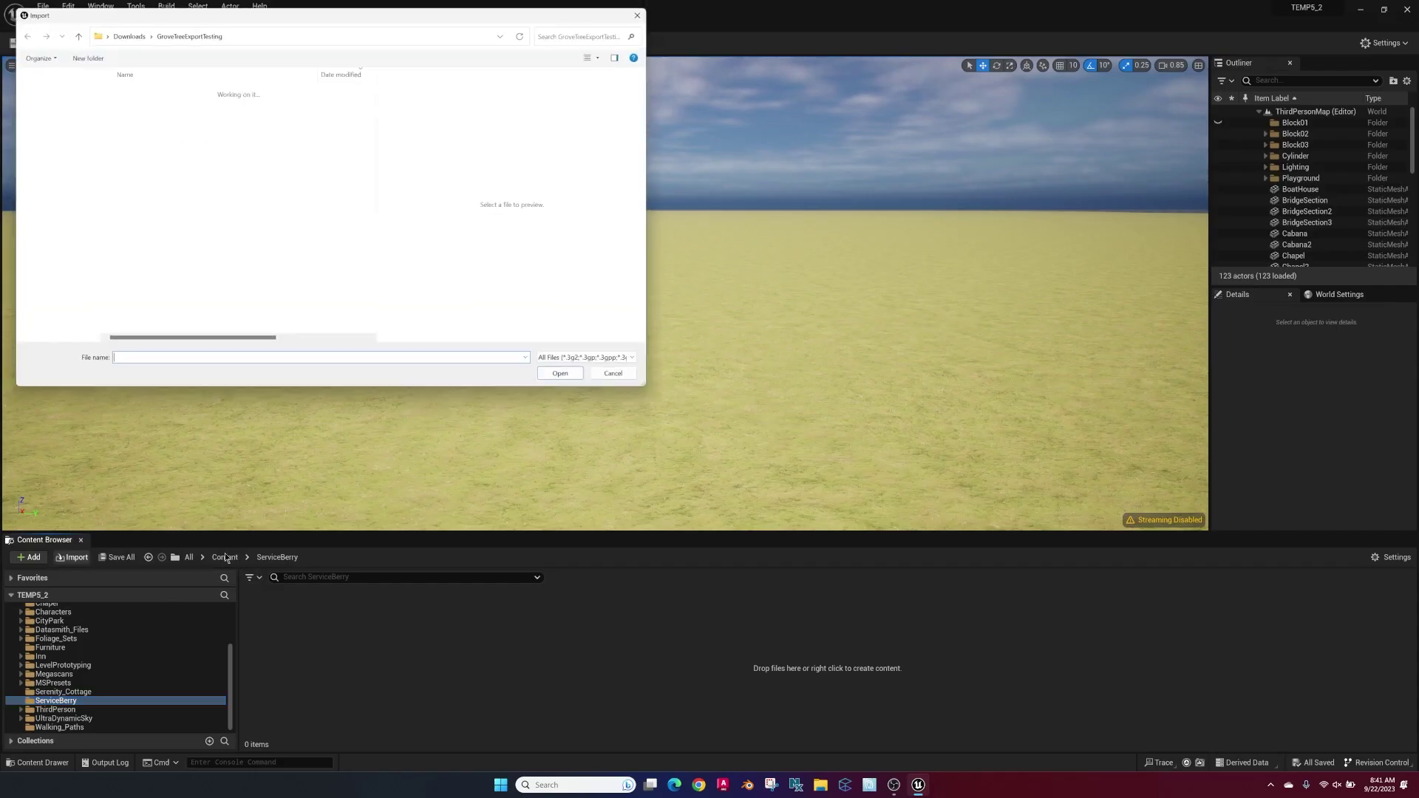
left_click(122, 30)
double_click(127, 102)
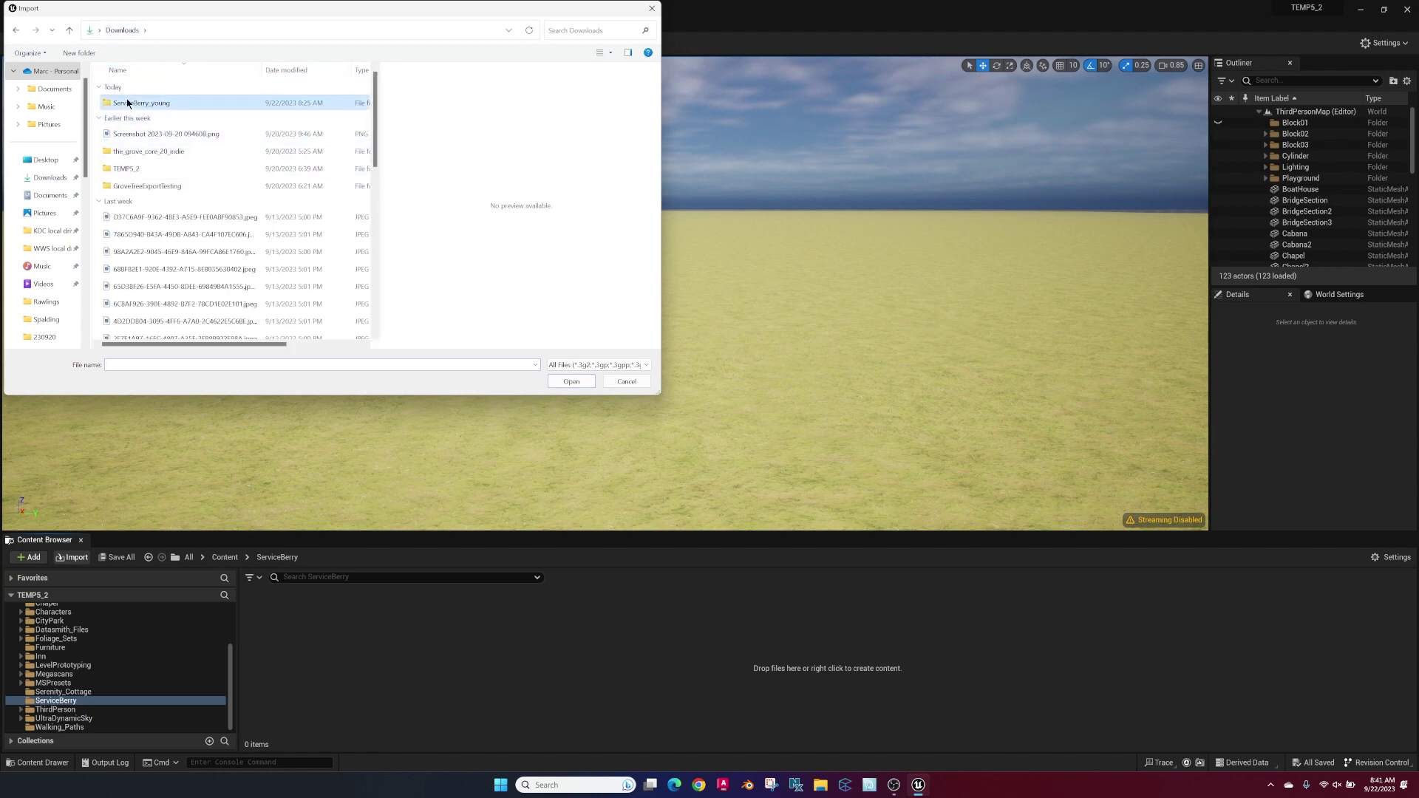
double_click(127, 103)
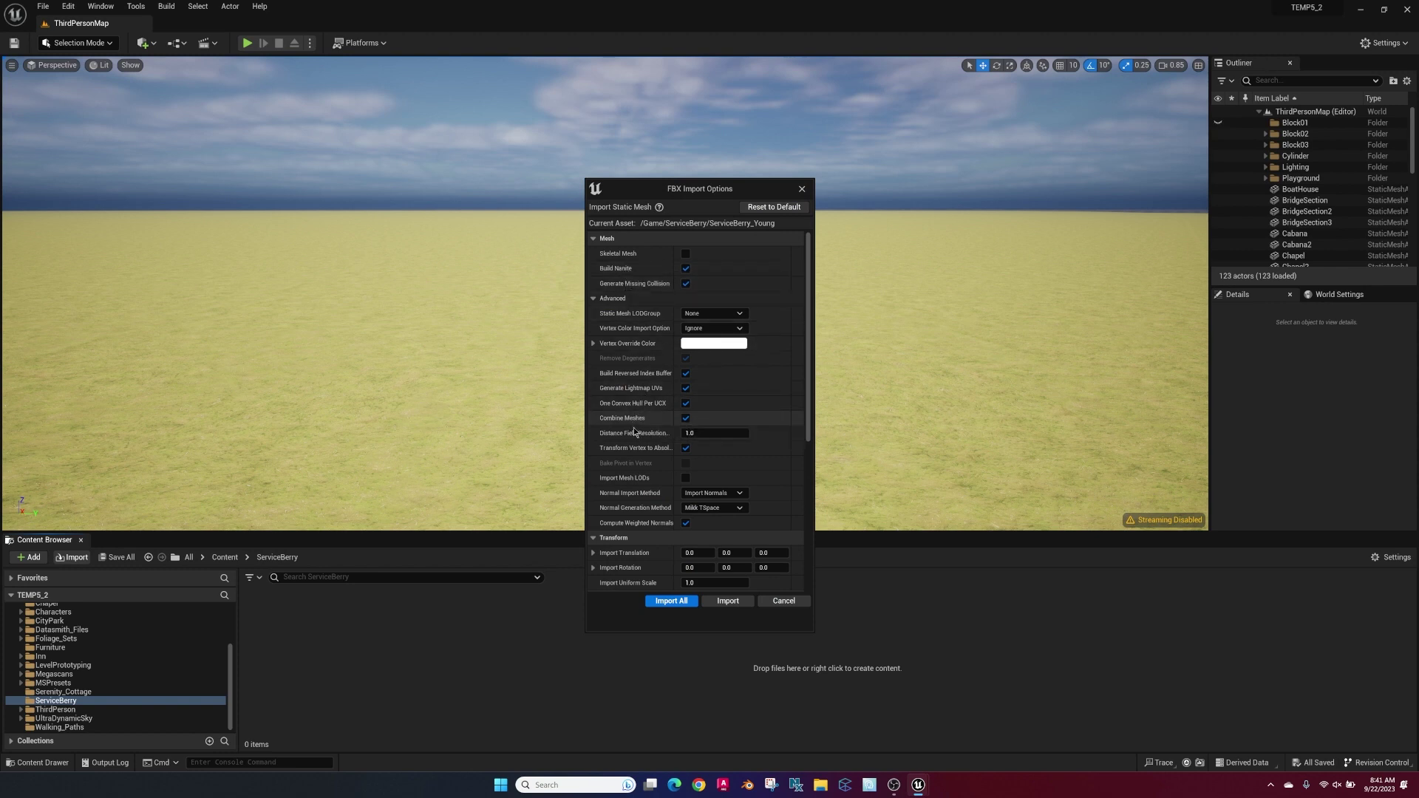
Step: Import the ServiceBerry_Young mesh with current settings and place the tree in the level
left_click(727, 601)
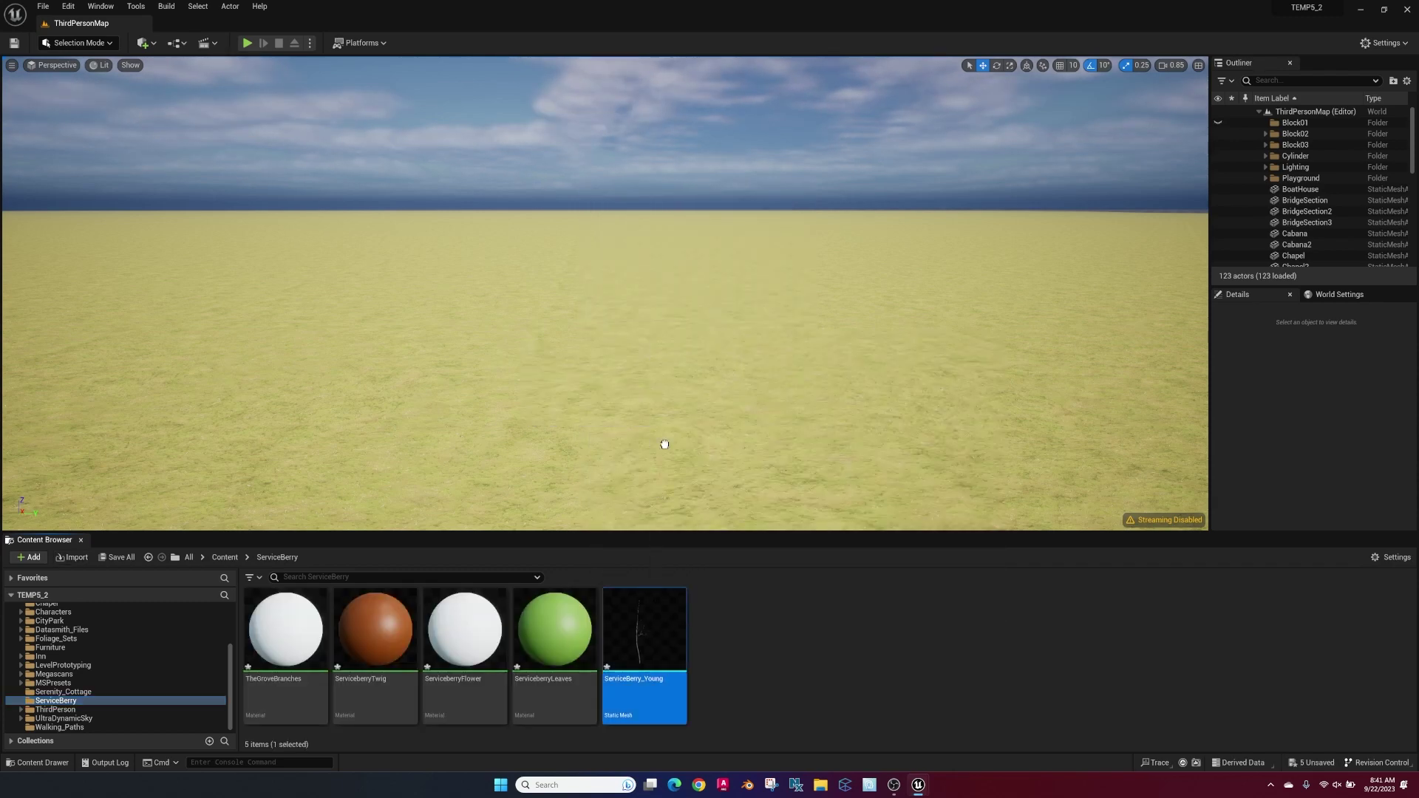
mouse_move(665, 444)
left_mouse_down()
mouse_move(665, 415)
mouse_move(664, 470)
left_mouse_up()
left_click(788, 626)
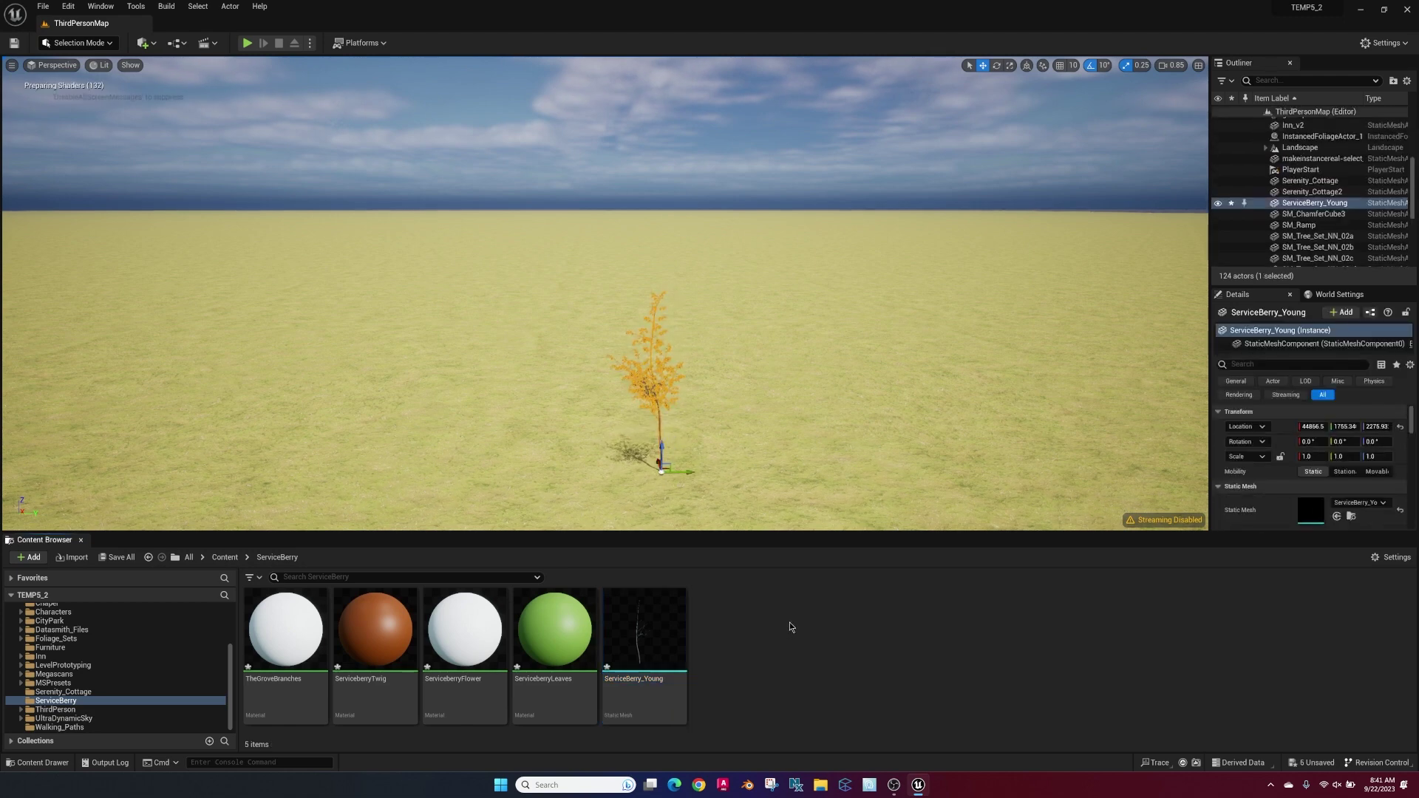
Step: Drag all six images from Downloads > ServiceBerry_young > textures into Unreal's ServiceBerry folder
left_click(821, 784)
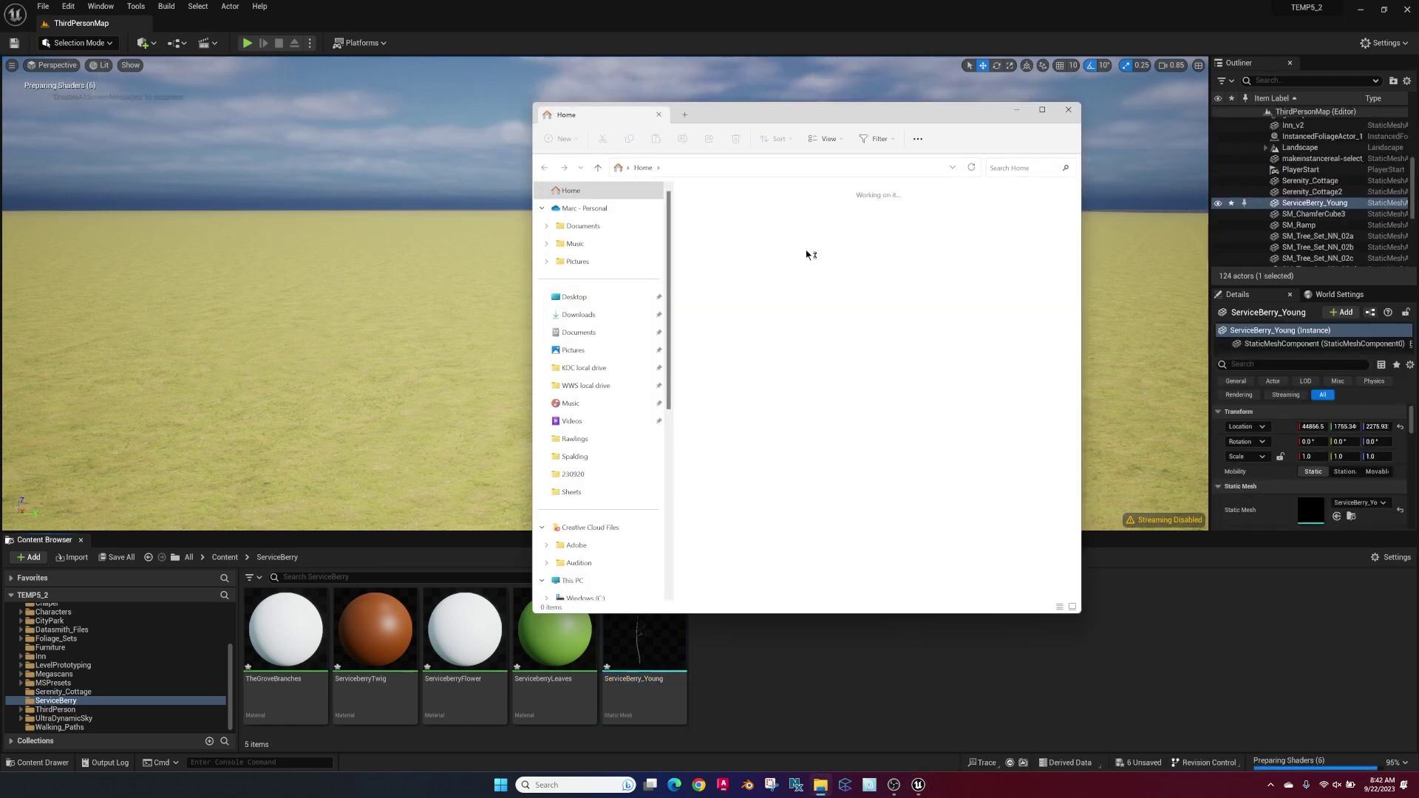
left_click(606, 315)
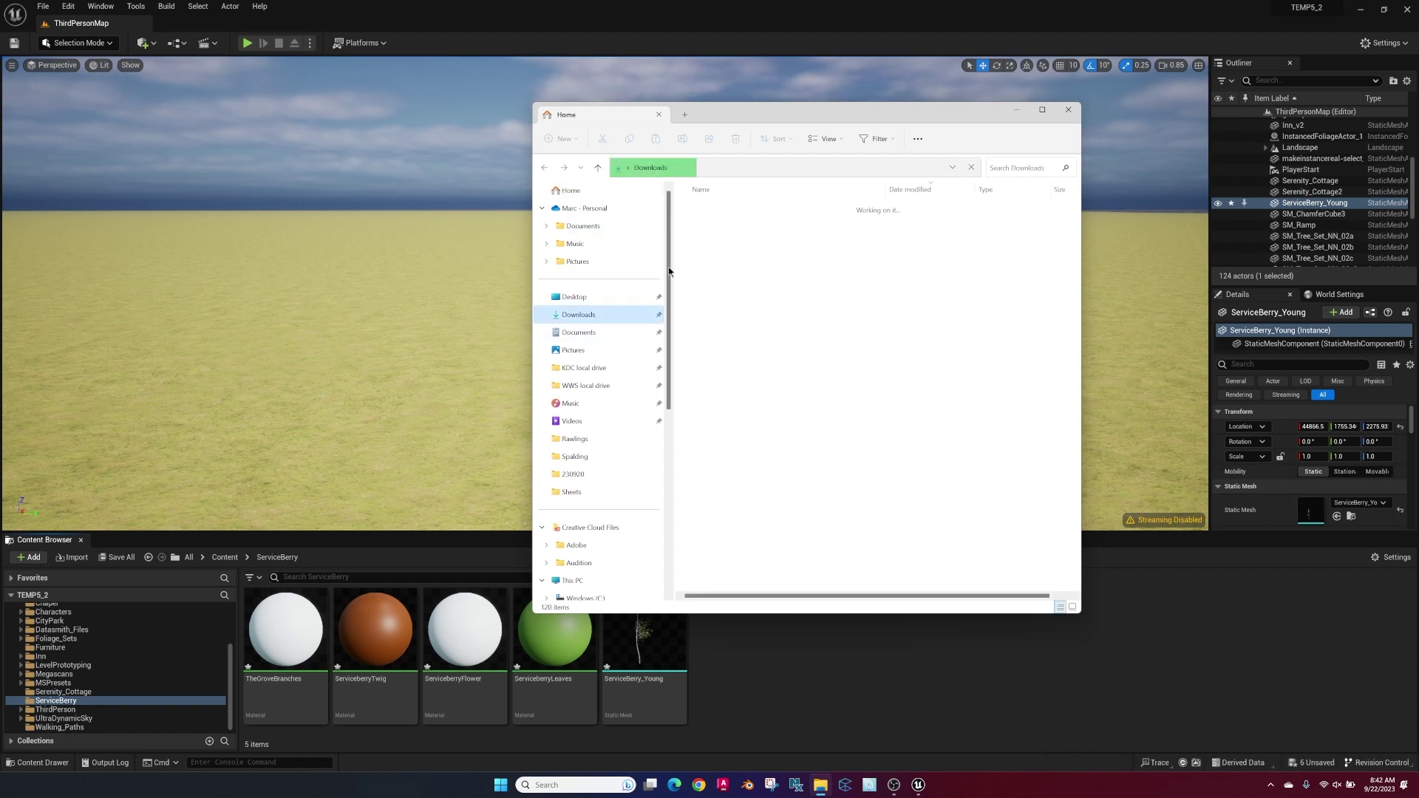
double_click(711, 222)
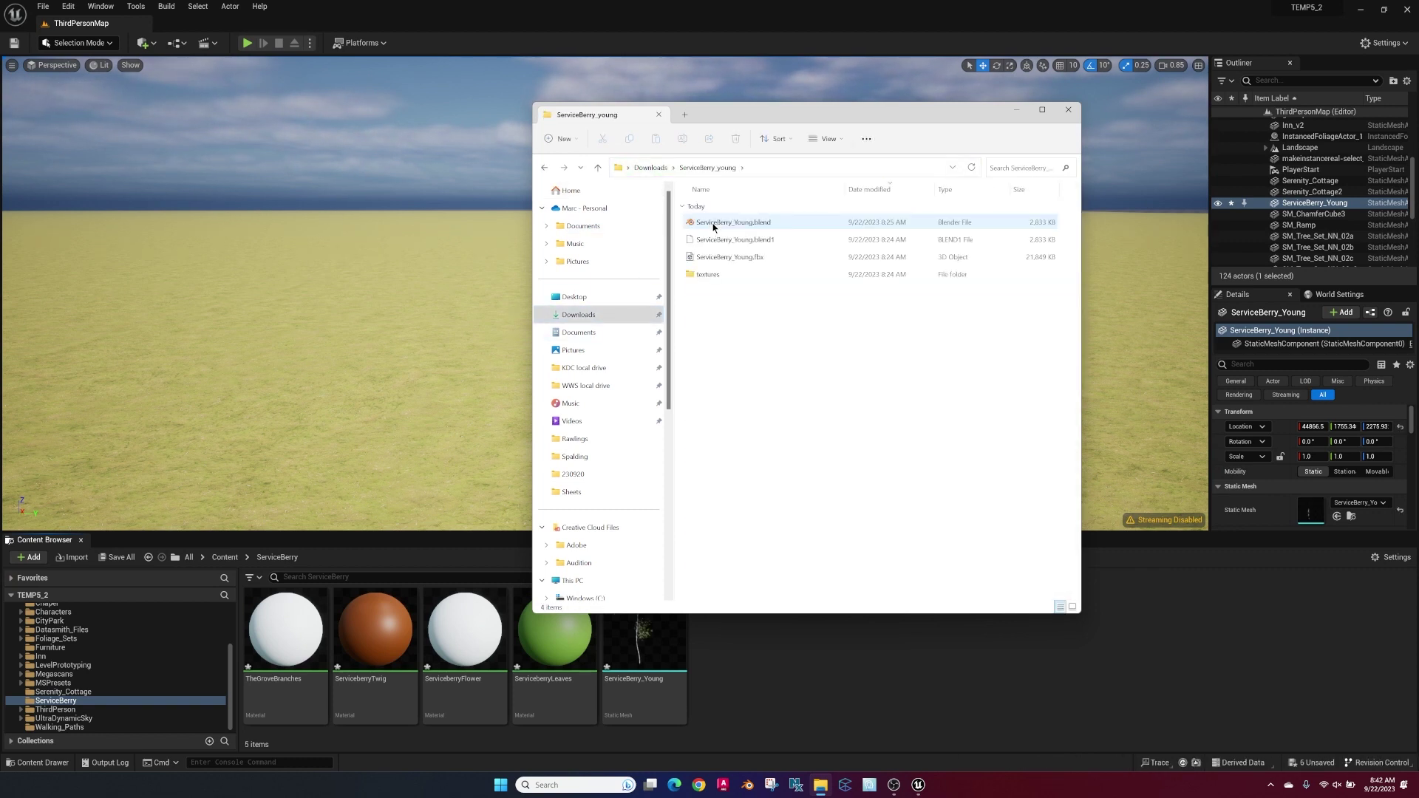
double_click(708, 275)
left_click_drag(839, 388, 718, 215)
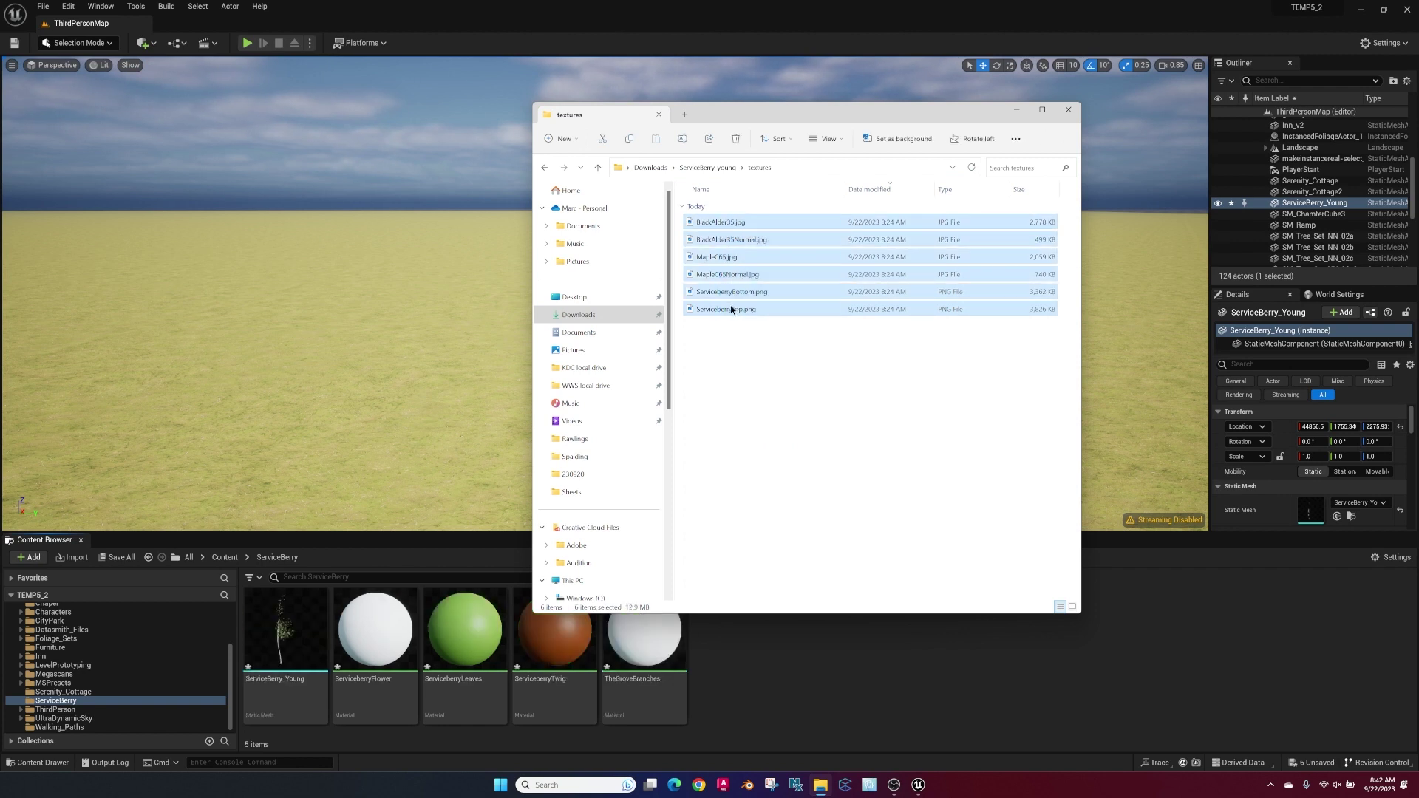
left_click_drag(735, 318, 1113, 606)
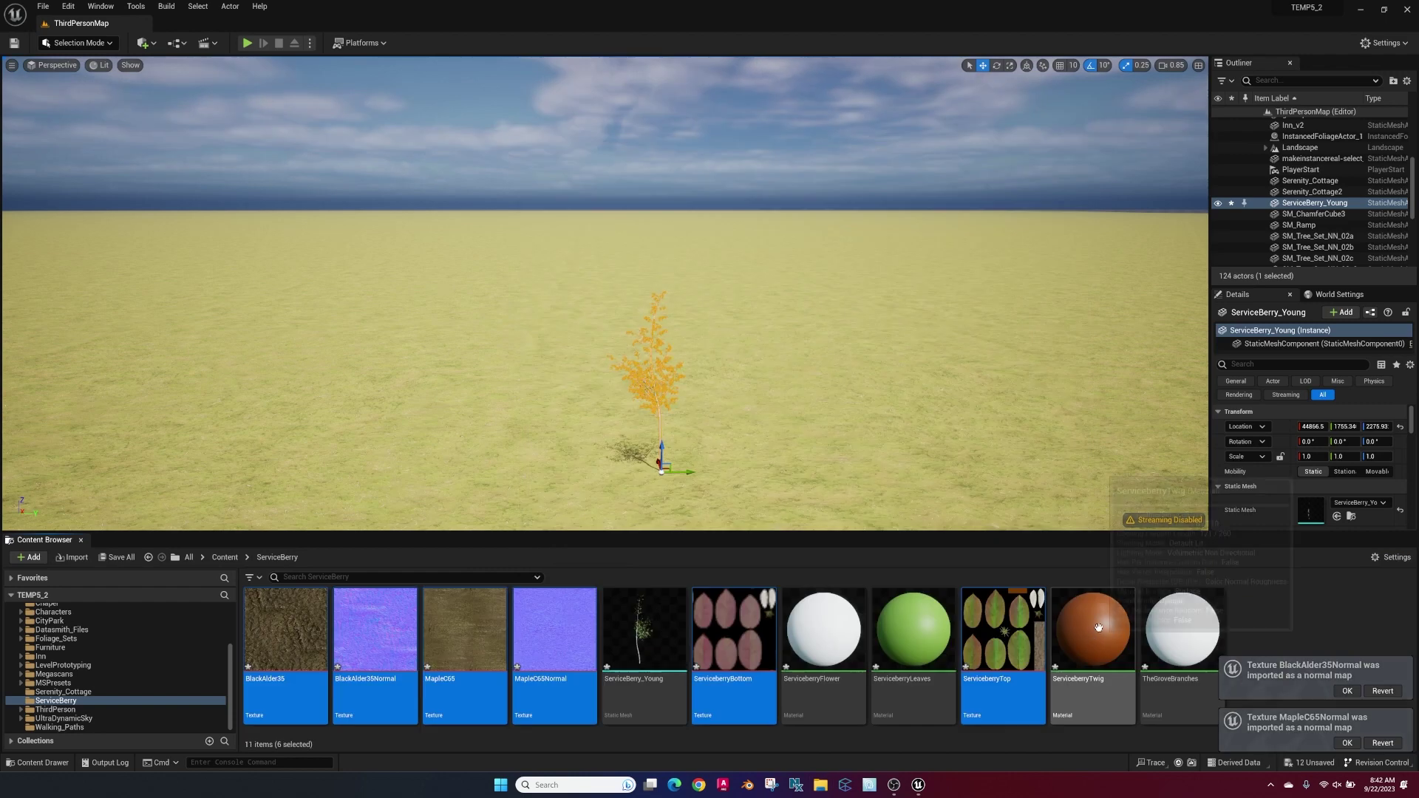
Step: Add MapleC65 and MapleC65Normal to the ServiceberryTwig material, wiring the normal map, and save
double_click(1097, 629)
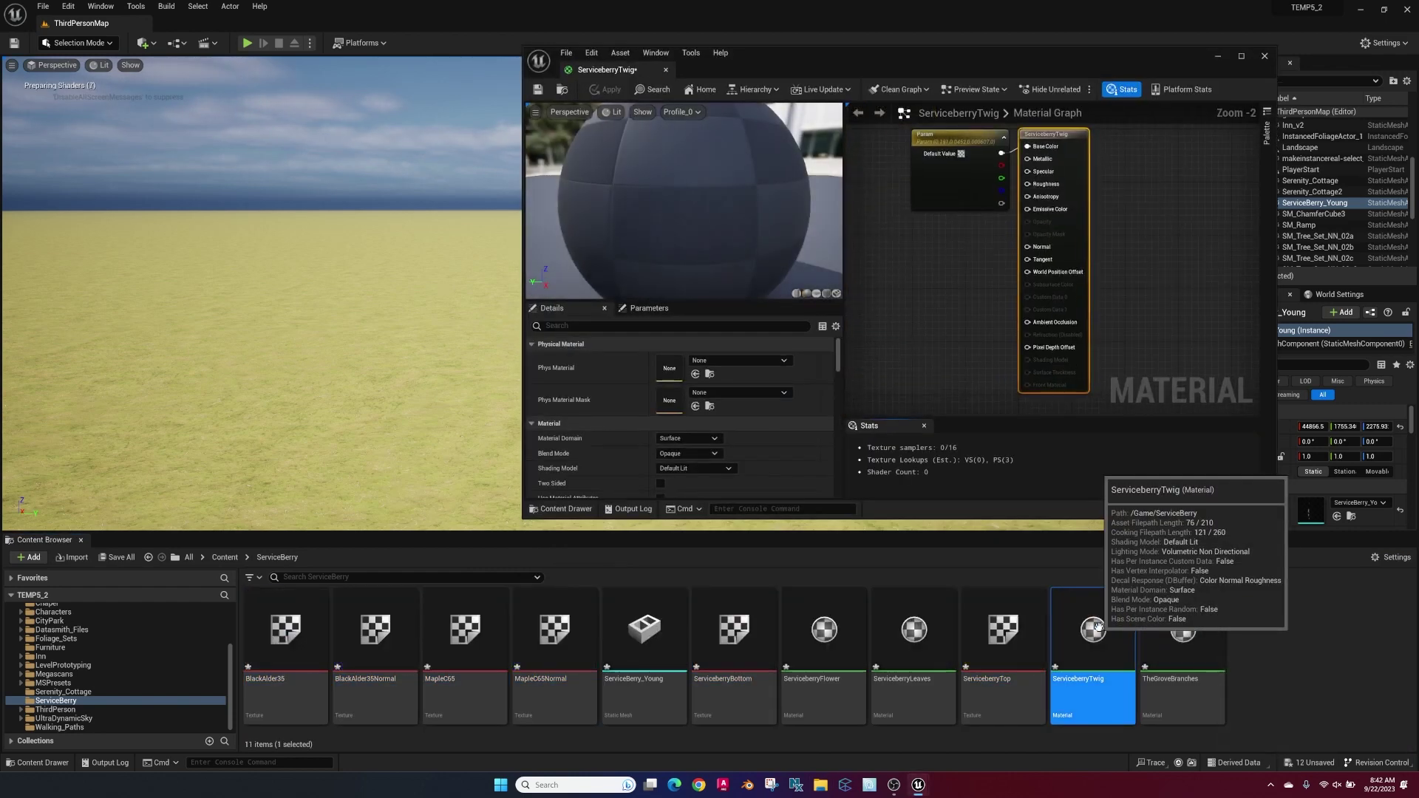
left_click_drag(487, 615, 1028, 147)
left_click_drag(982, 261, 933, 228)
left_click(555, 628)
left_click_drag(554, 628, 922, 367)
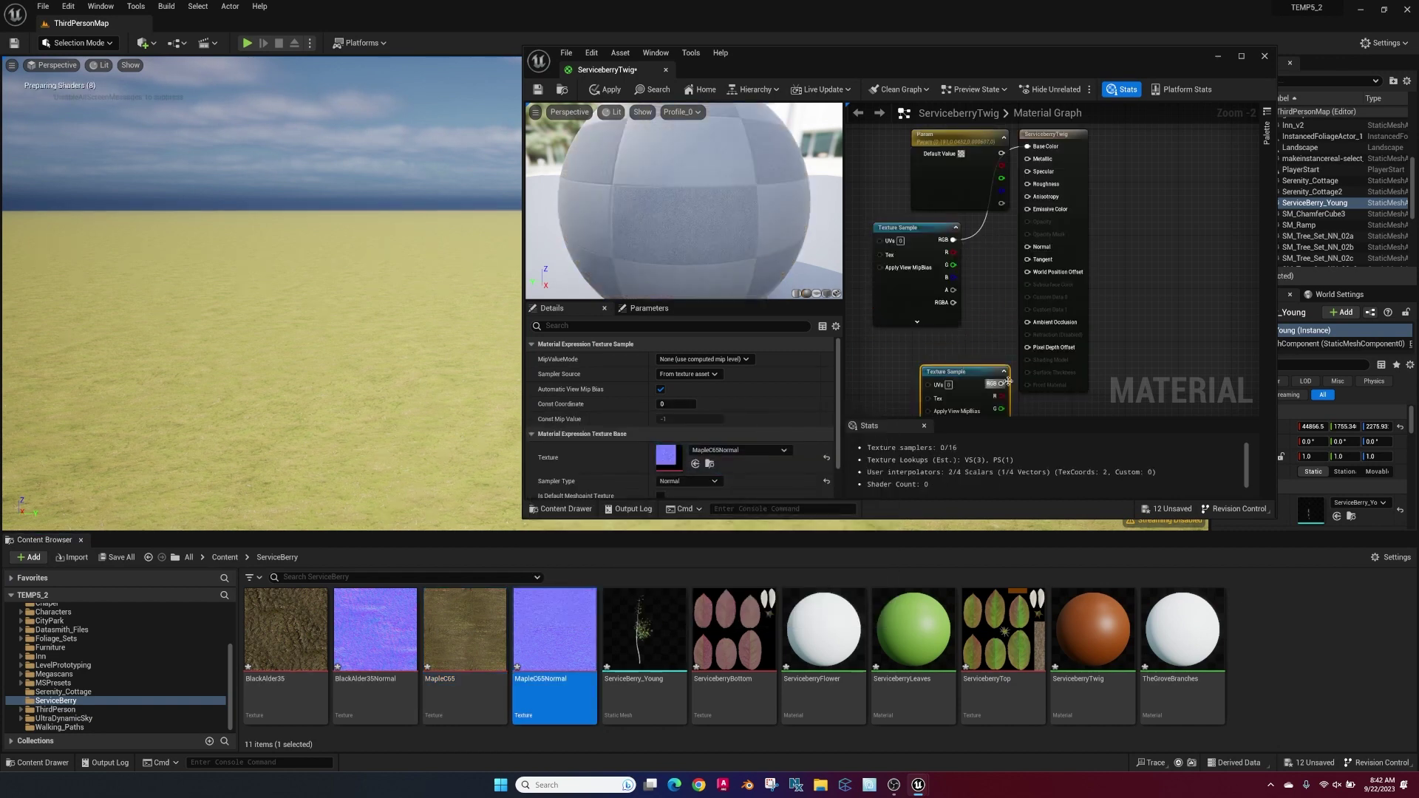
left_click_drag(1002, 384, 1048, 250)
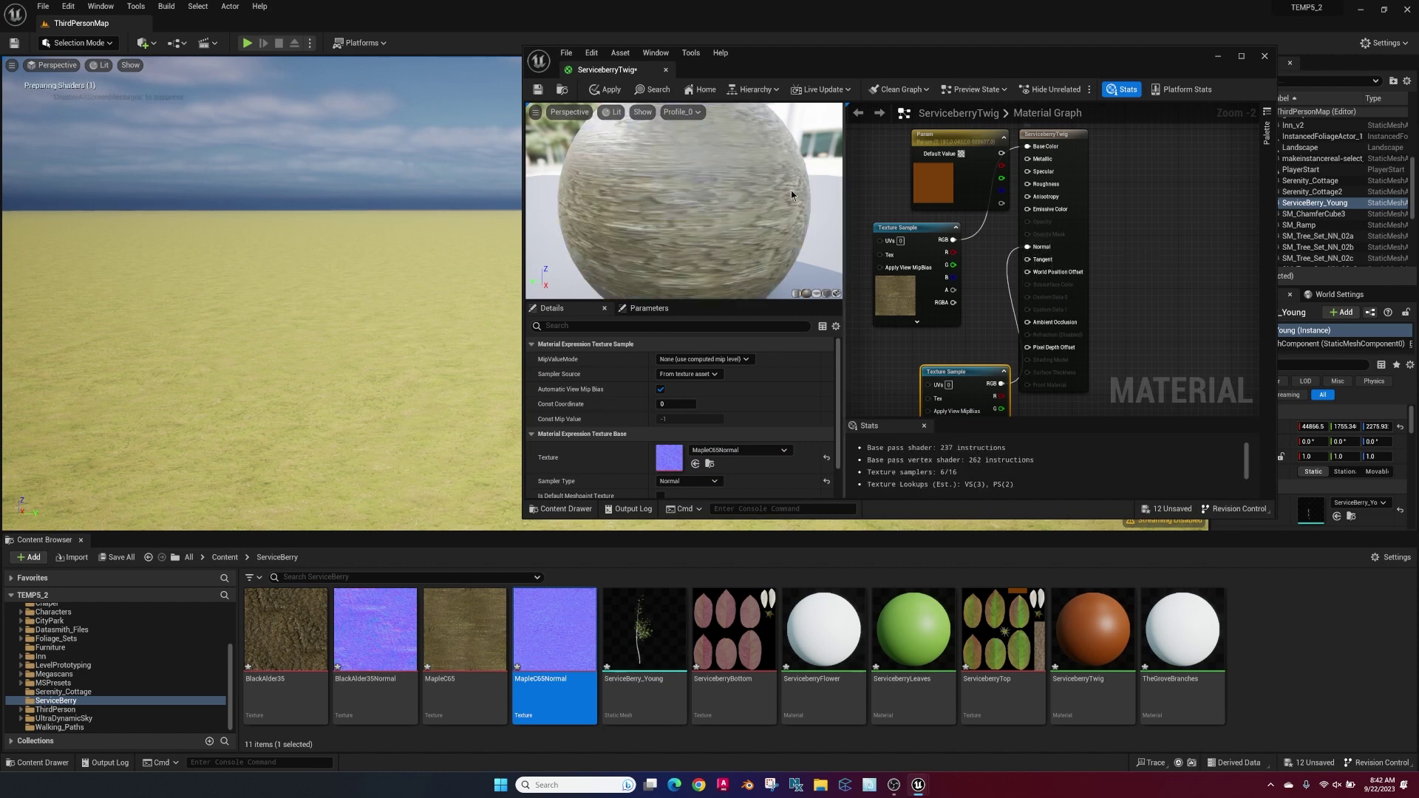
left_click(539, 90)
Step: Use ServiceberryTop as base colour in the ServiceberryLeaves and ServiceberryFlower materials and save both
double_click(912, 628)
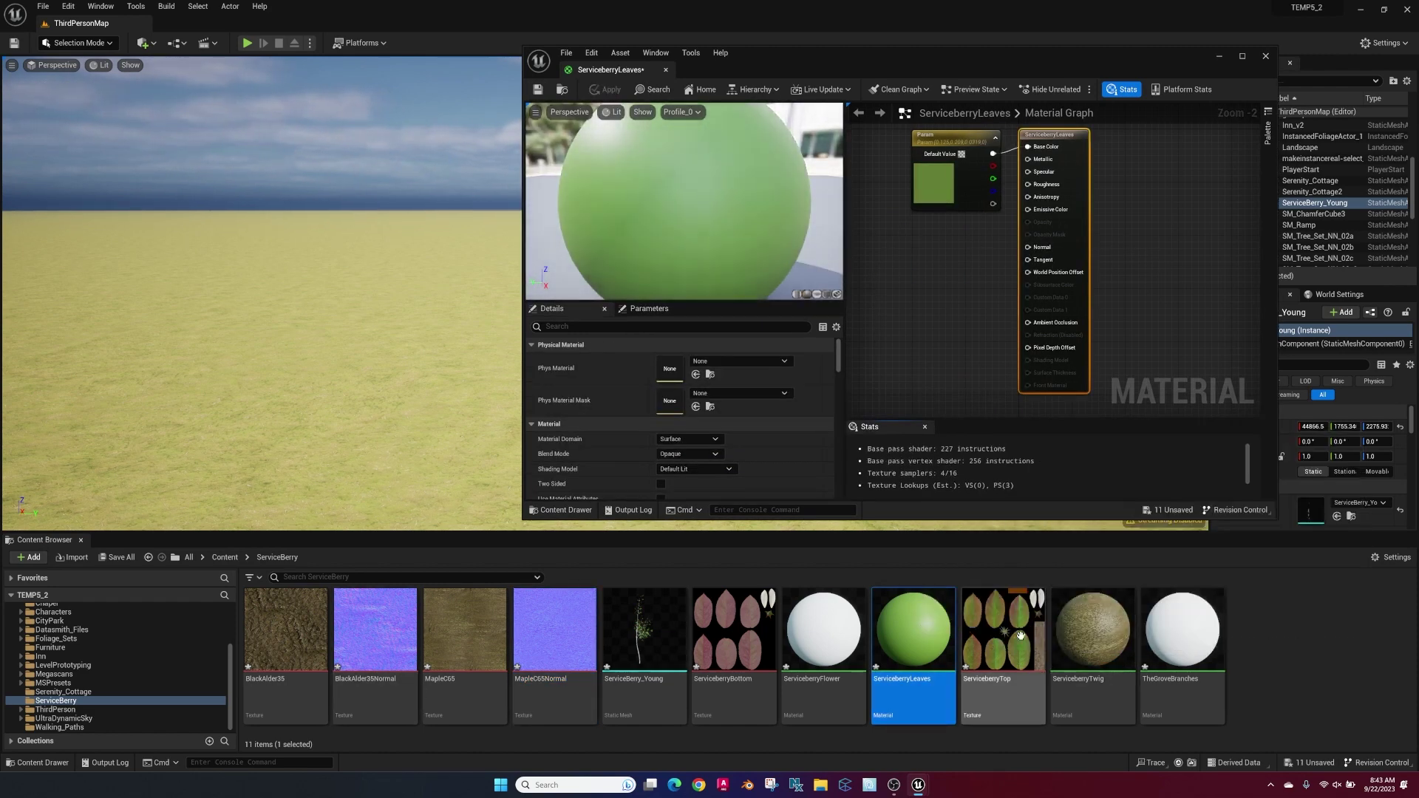
left_click_drag(1013, 637, 1028, 146)
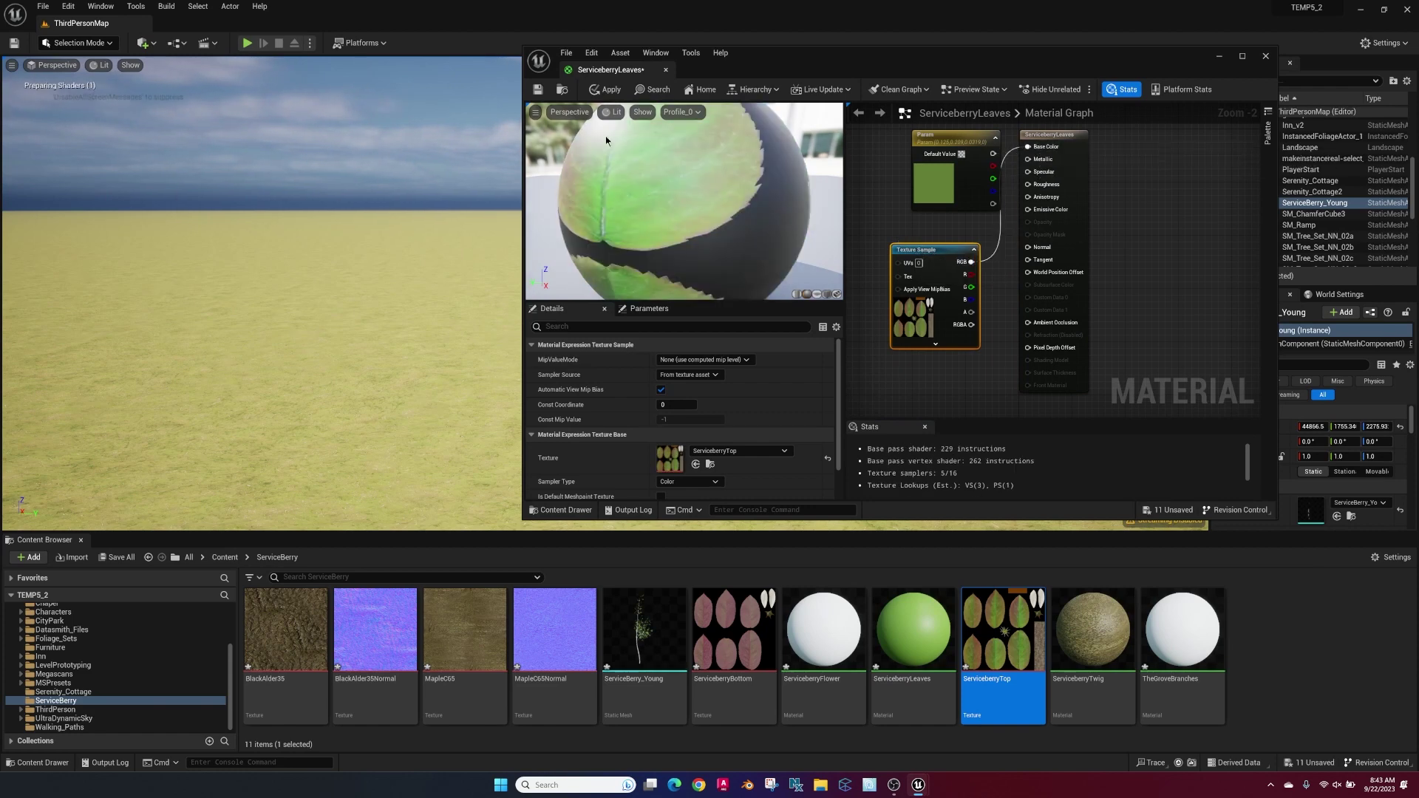
left_click(538, 90)
left_click(810, 628)
double_click(811, 628)
left_click(1003, 628)
left_click_drag(1003, 628, 1027, 147)
left_click(538, 89)
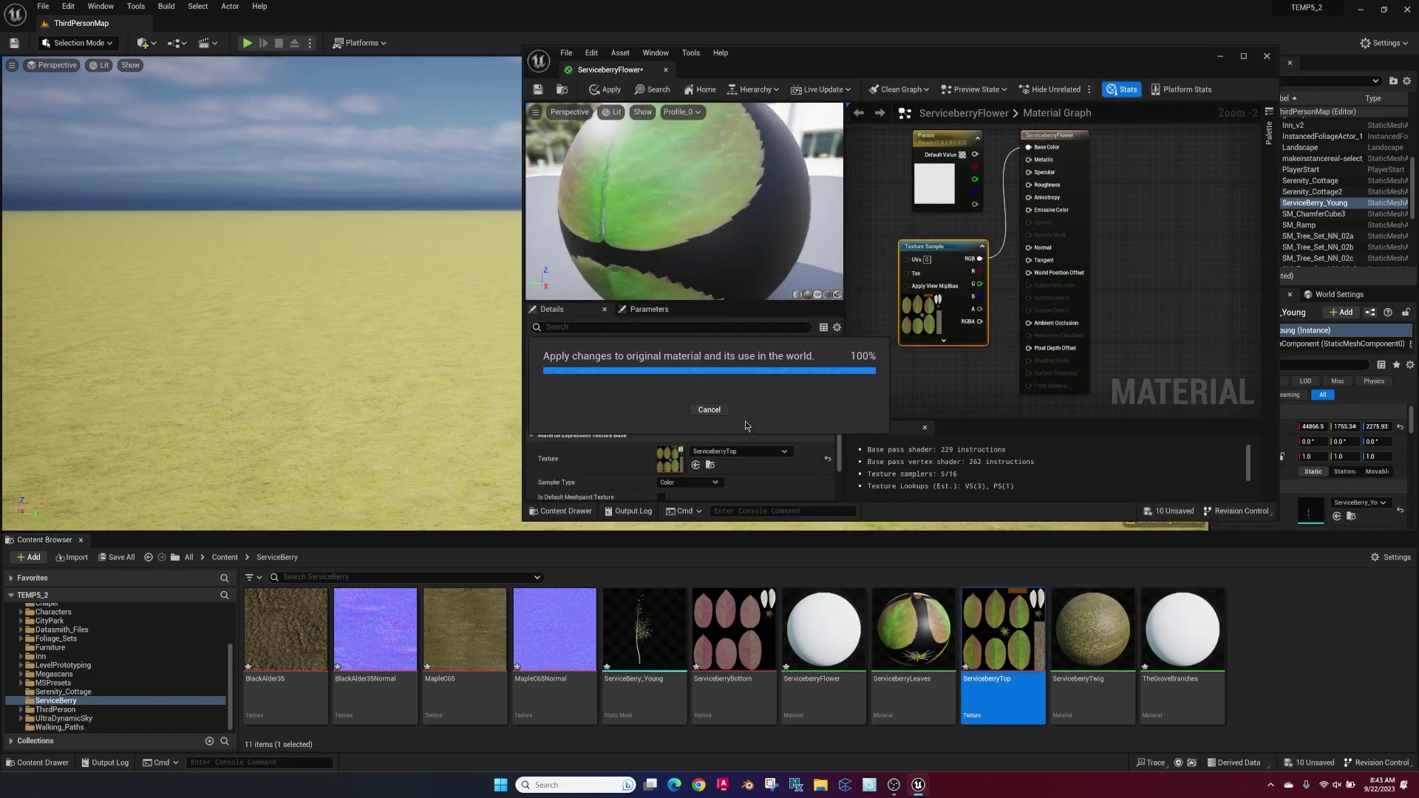
Step: Wire MapleC65 to TheGroveBranches base colour and MapleC65Normal to its normal, then save
double_click(1181, 628)
left_click_drag(465, 628, 890, 273)
left_click_drag(963, 282, 1029, 148)
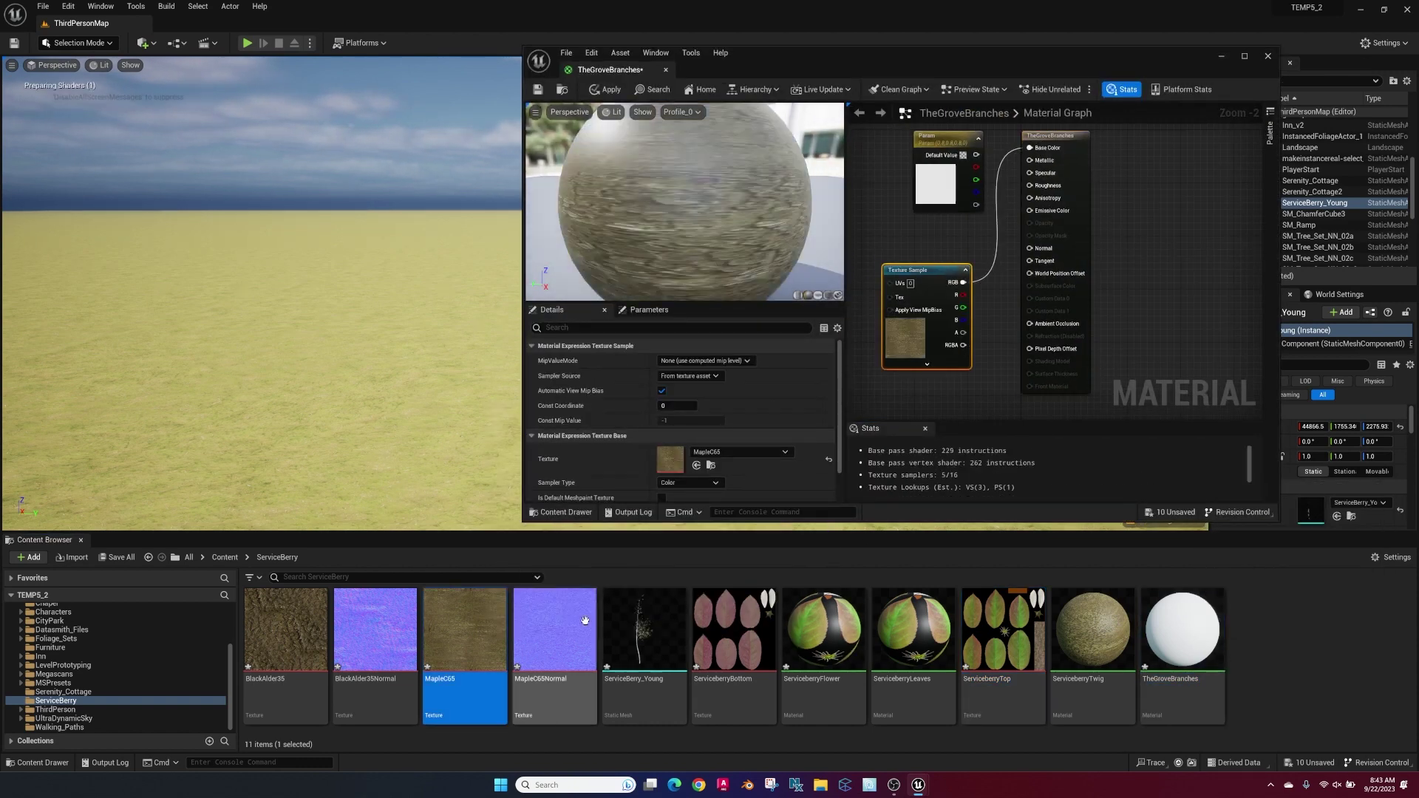
left_click_drag(575, 626, 1024, 248)
left_click(538, 90)
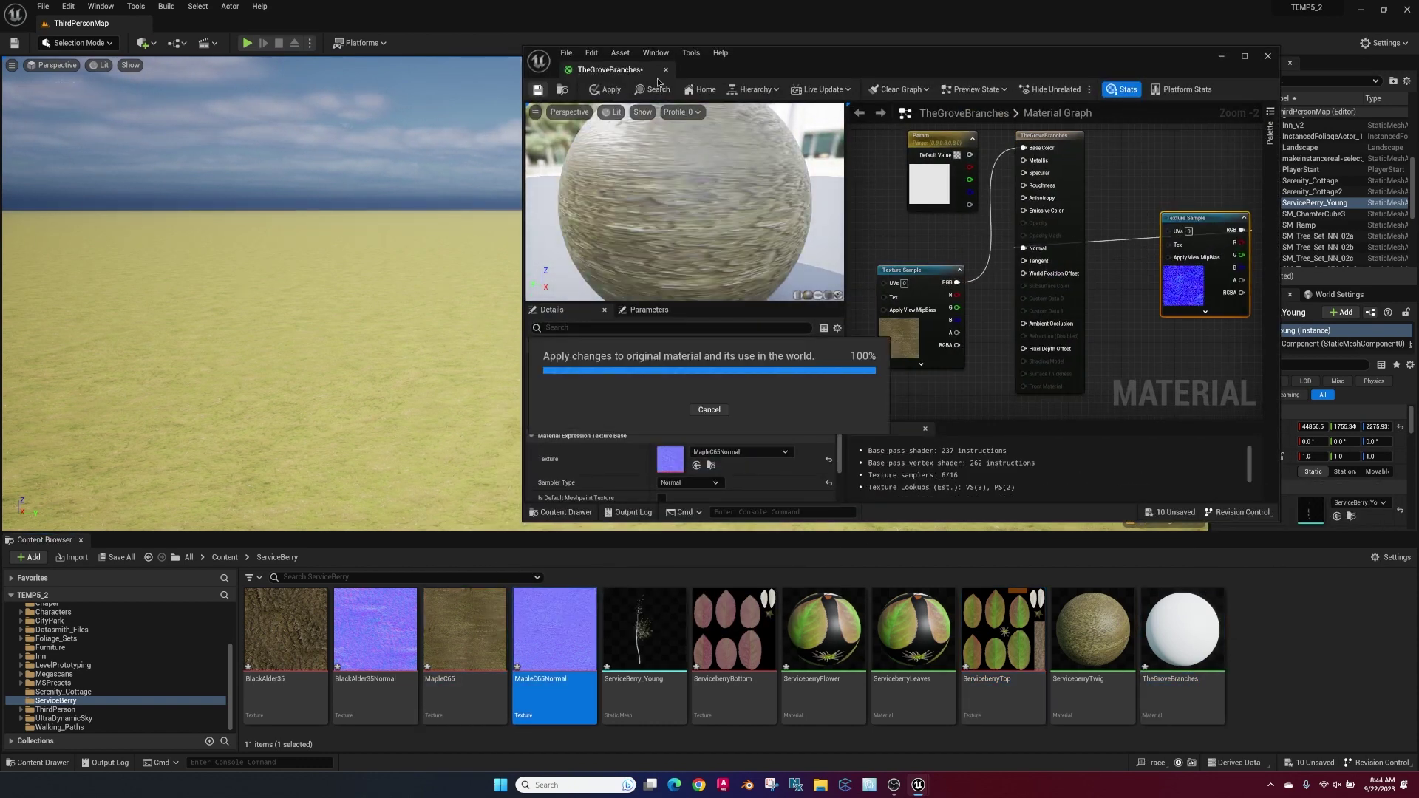
left_click(1269, 59)
Step: Focus the Unreal view on the tree and rename the copied texture to ServiceberryTop - Mask.png
key("f")
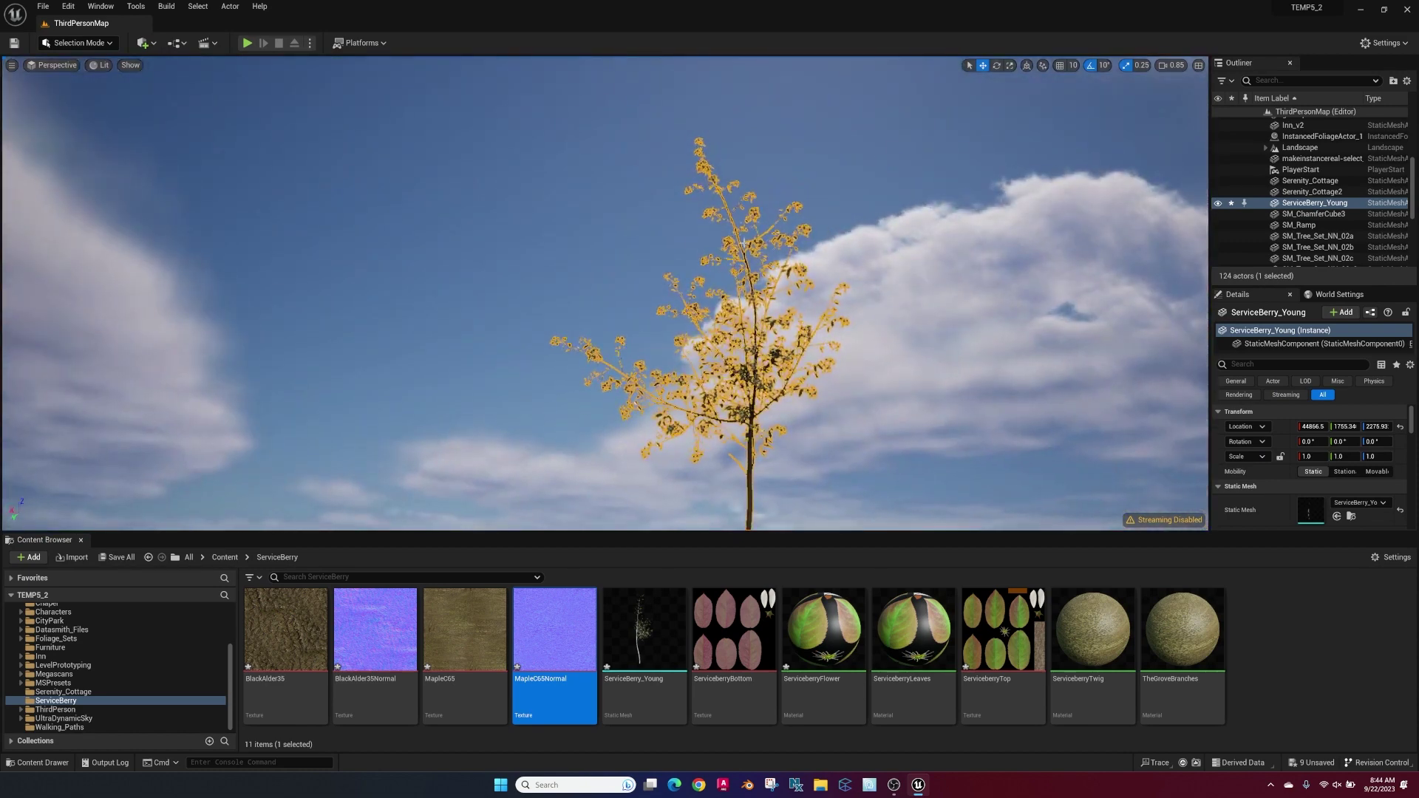
left_click(1169, 65)
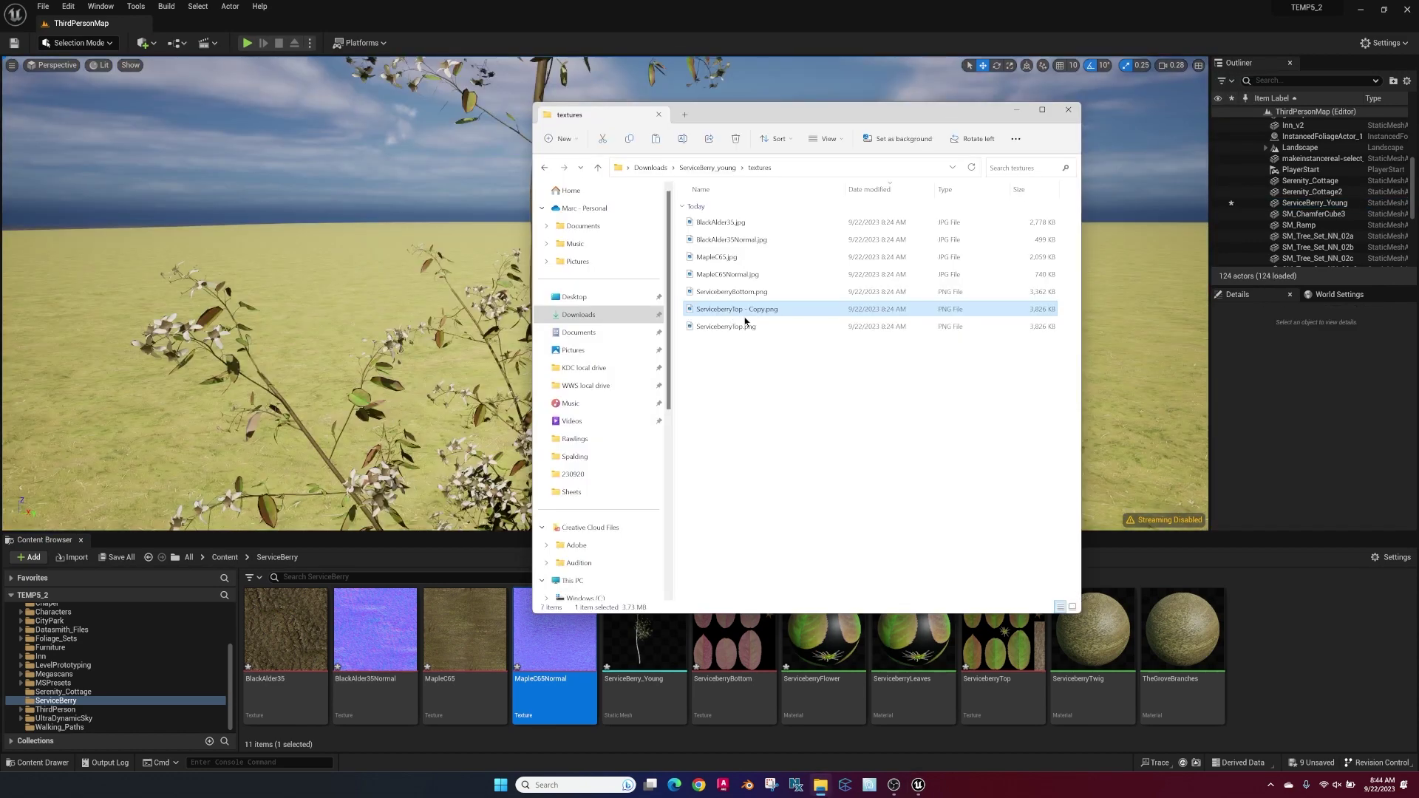
left_click(747, 310)
left_click(748, 310)
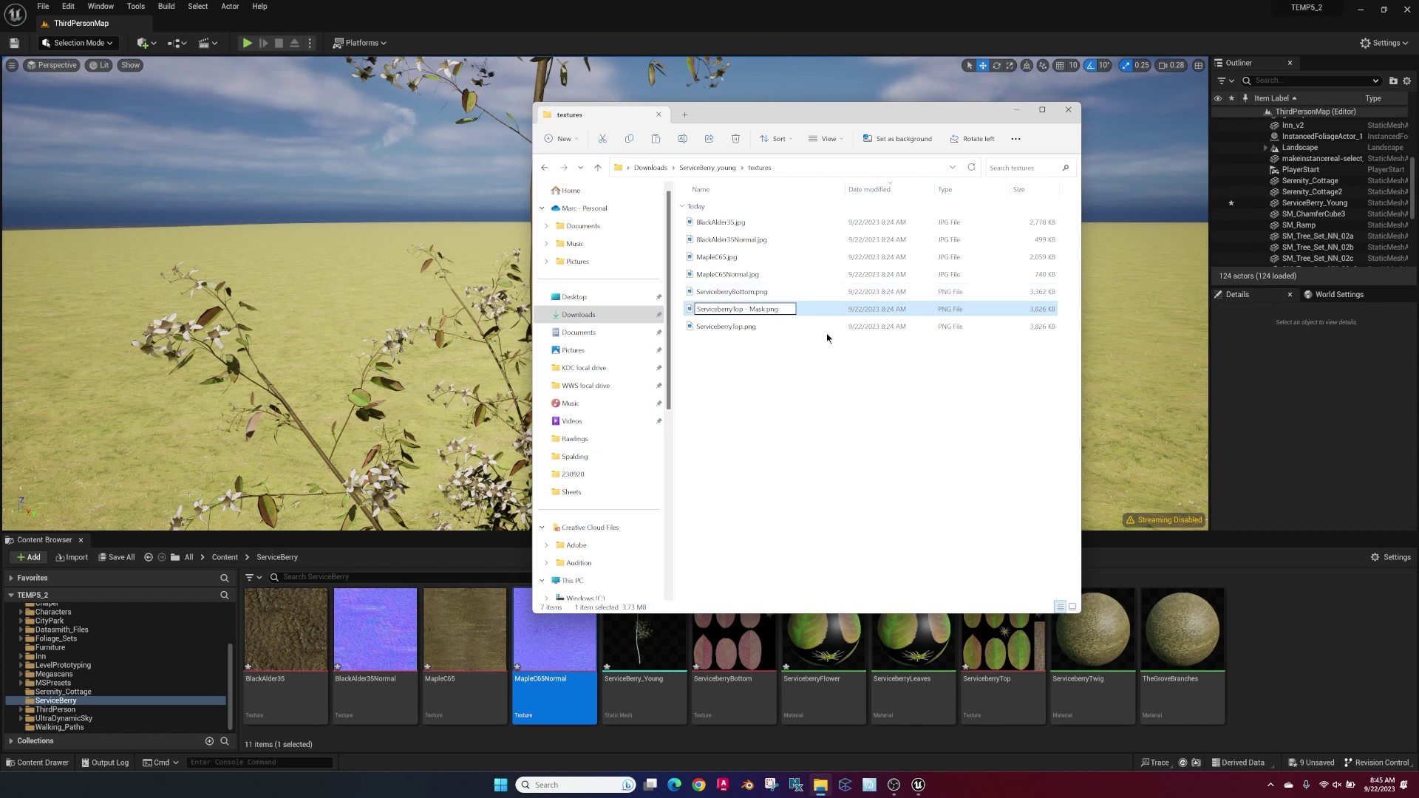
left_click(832, 386)
double_click(747, 311)
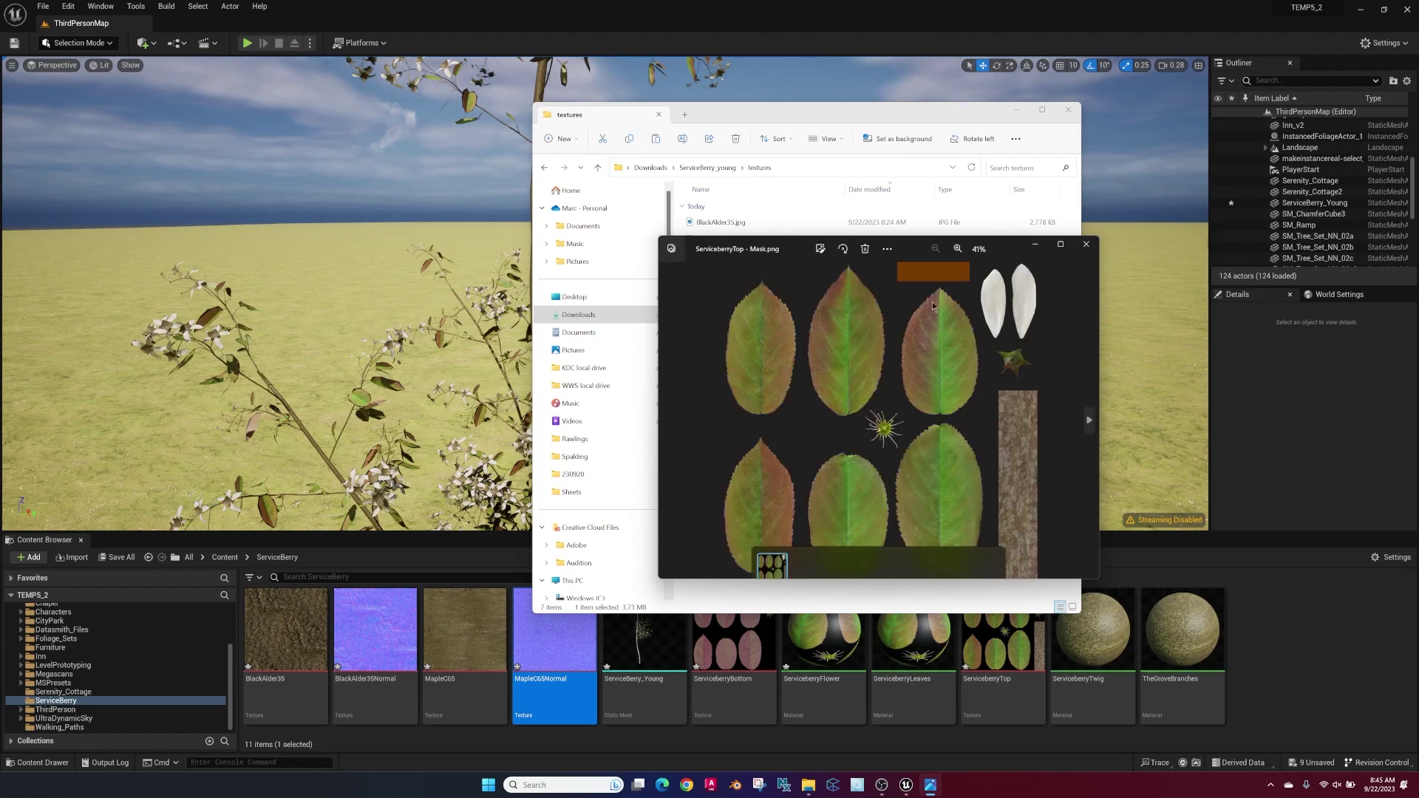
Step: Open ServiceberryTop - Mask.png in Adobe Photoshop 2022
left_click(1086, 244)
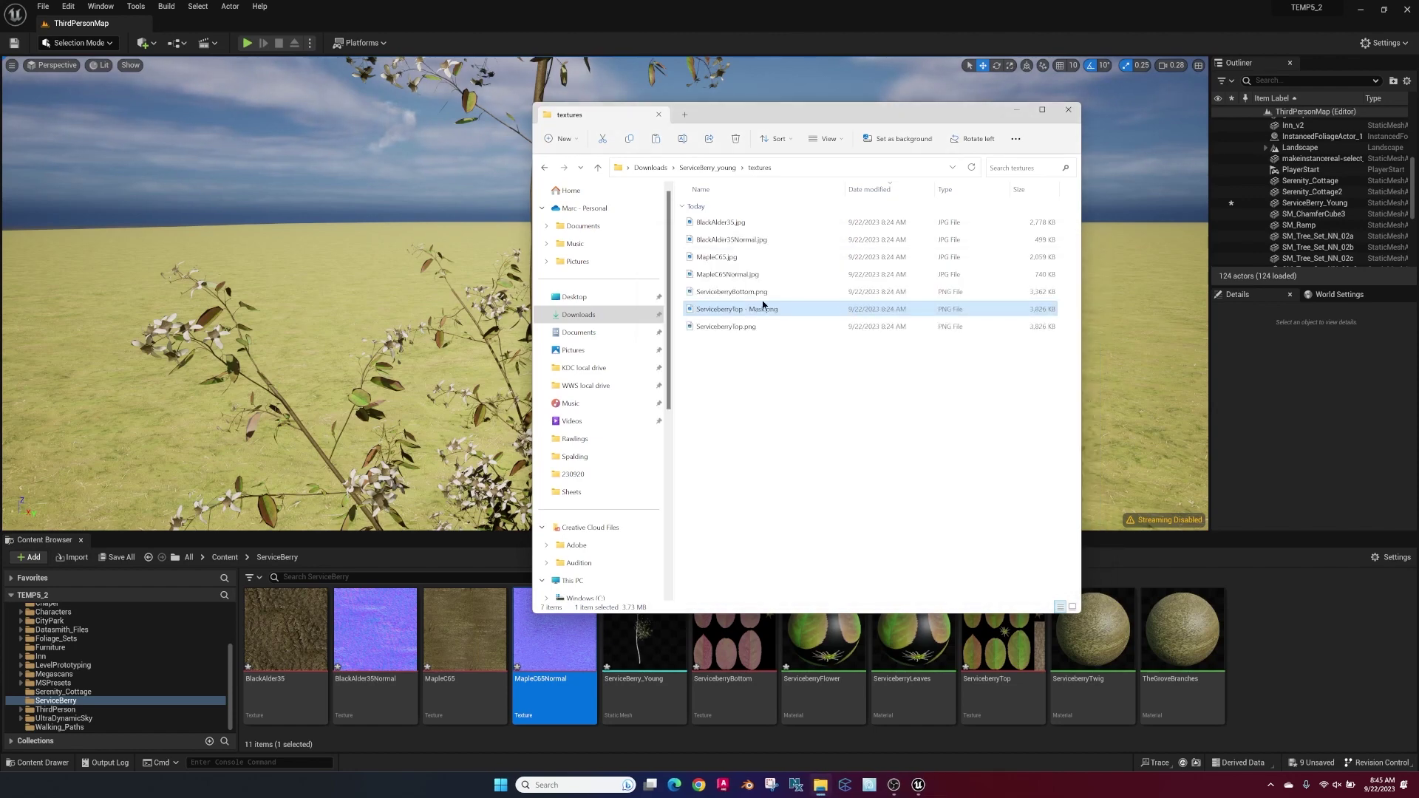
right_click(759, 311)
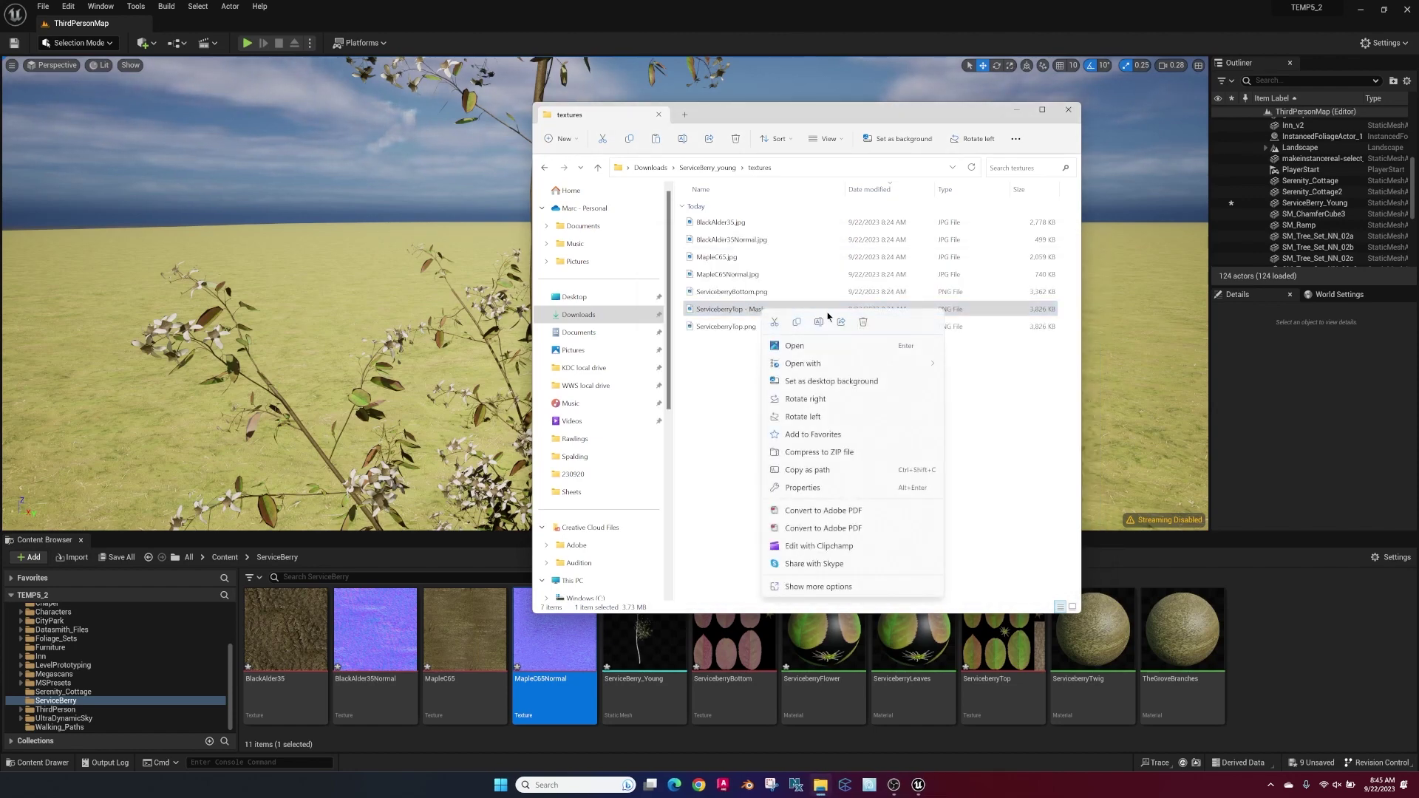
mouse_move(790, 367)
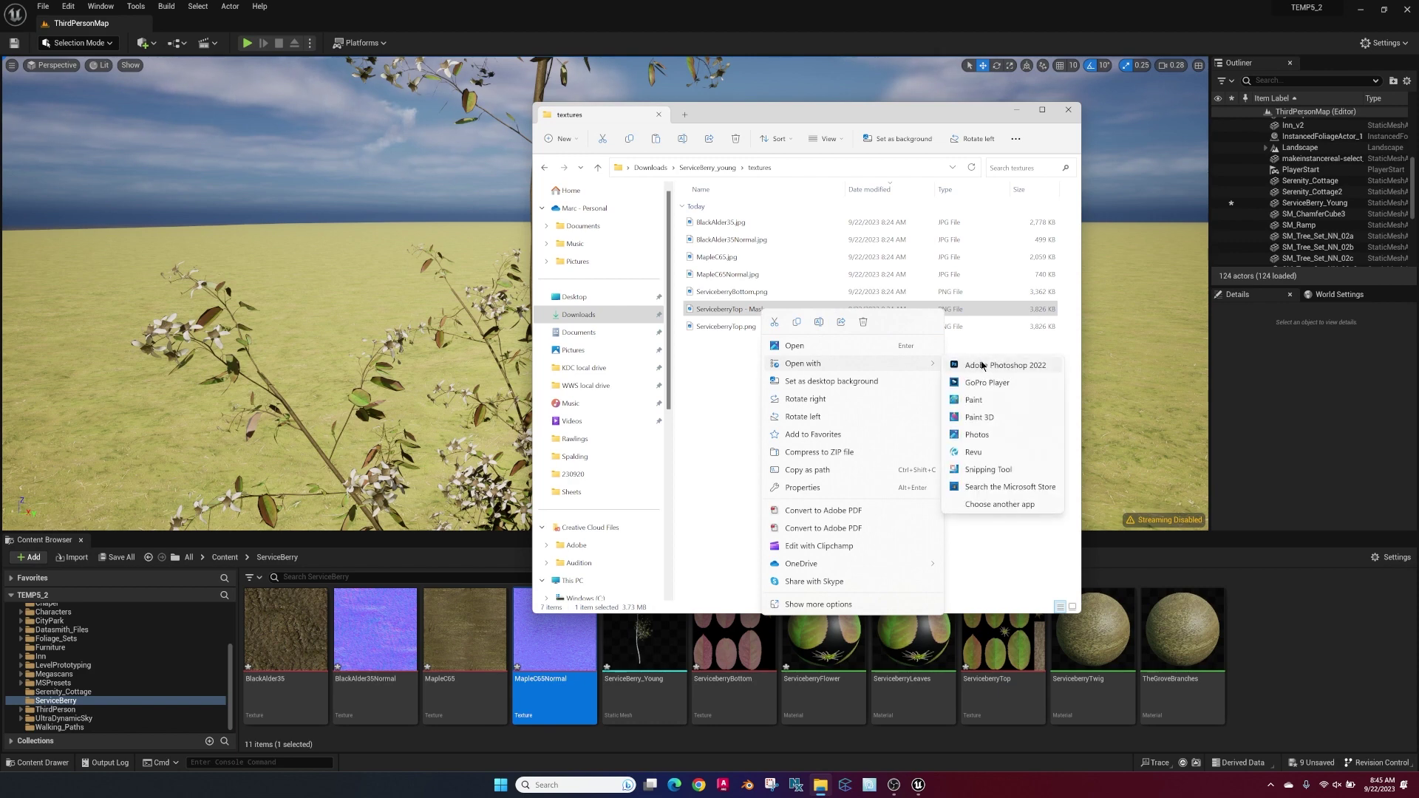
left_click(983, 368)
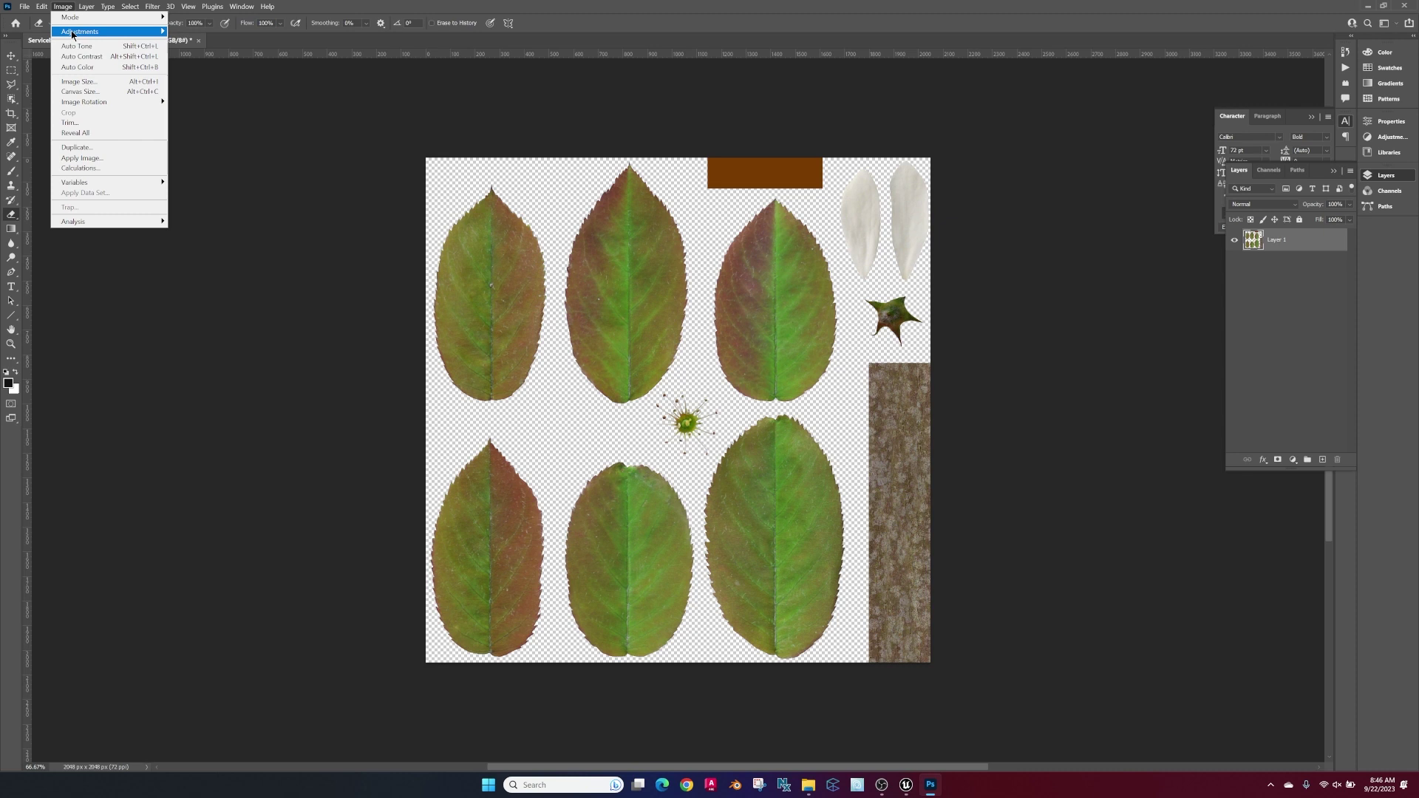
Step: Apply Exposure +20.00 so every leaf, petal and bark shape turns white, then save
left_click(197, 62)
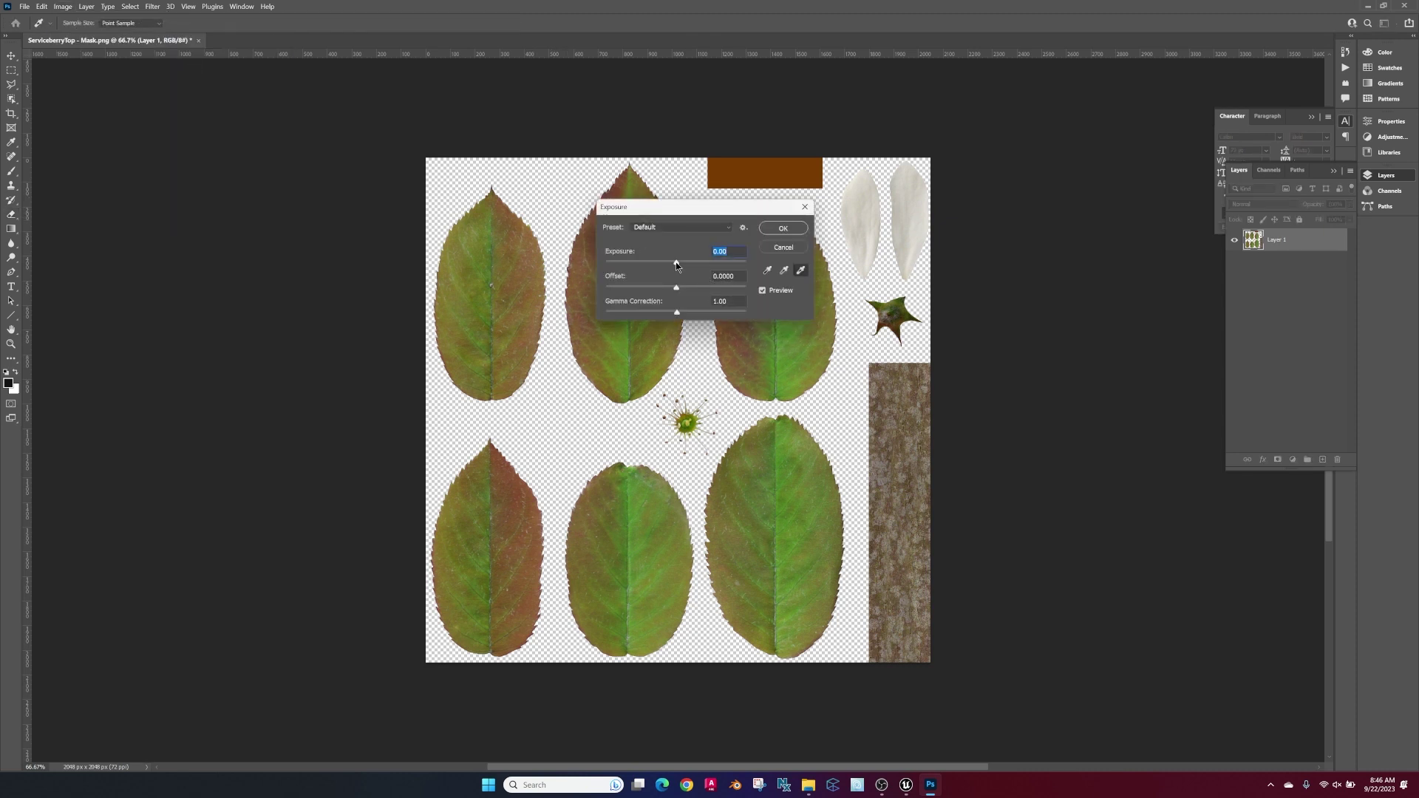
left_click_drag(676, 263, 782, 258)
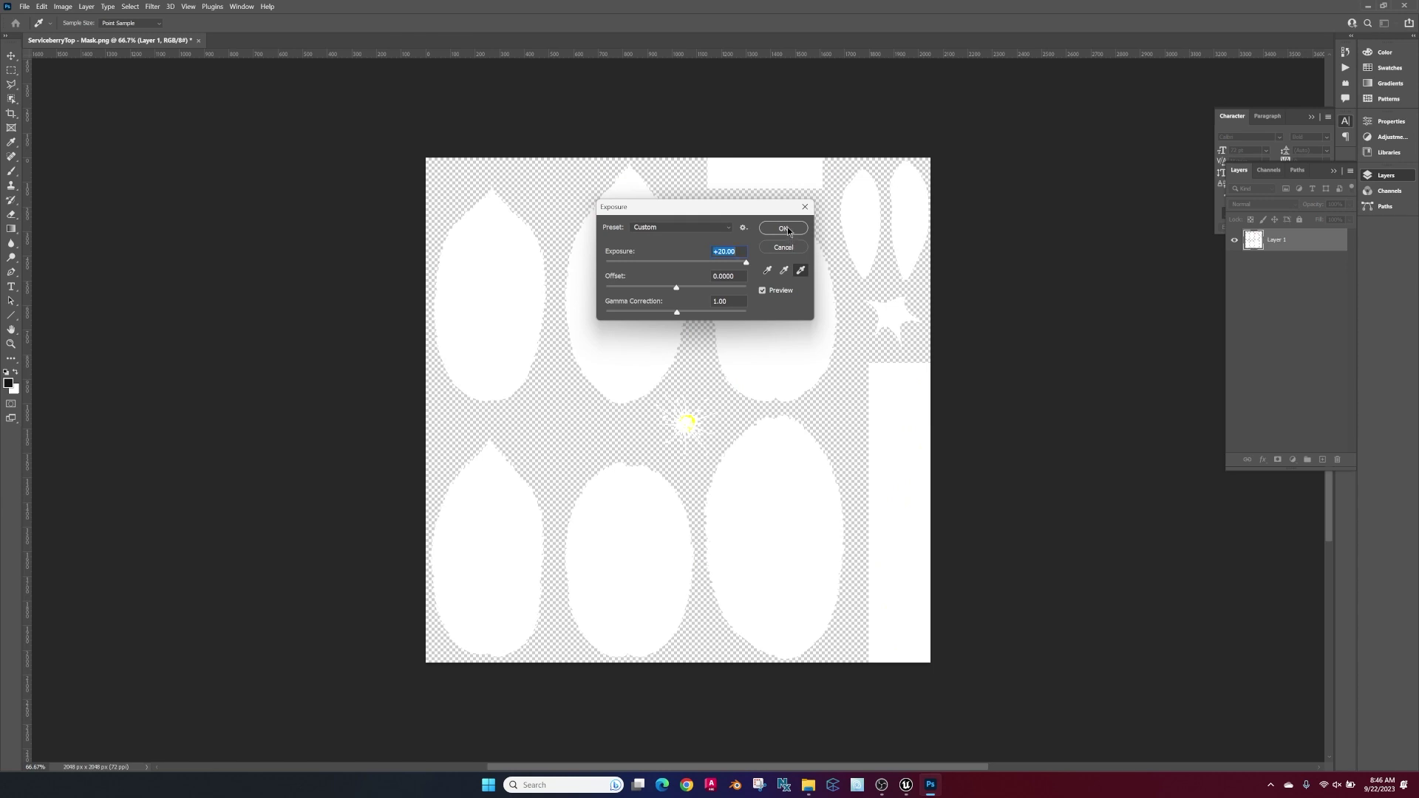
left_click(785, 229)
key("e")
left_click(24, 8)
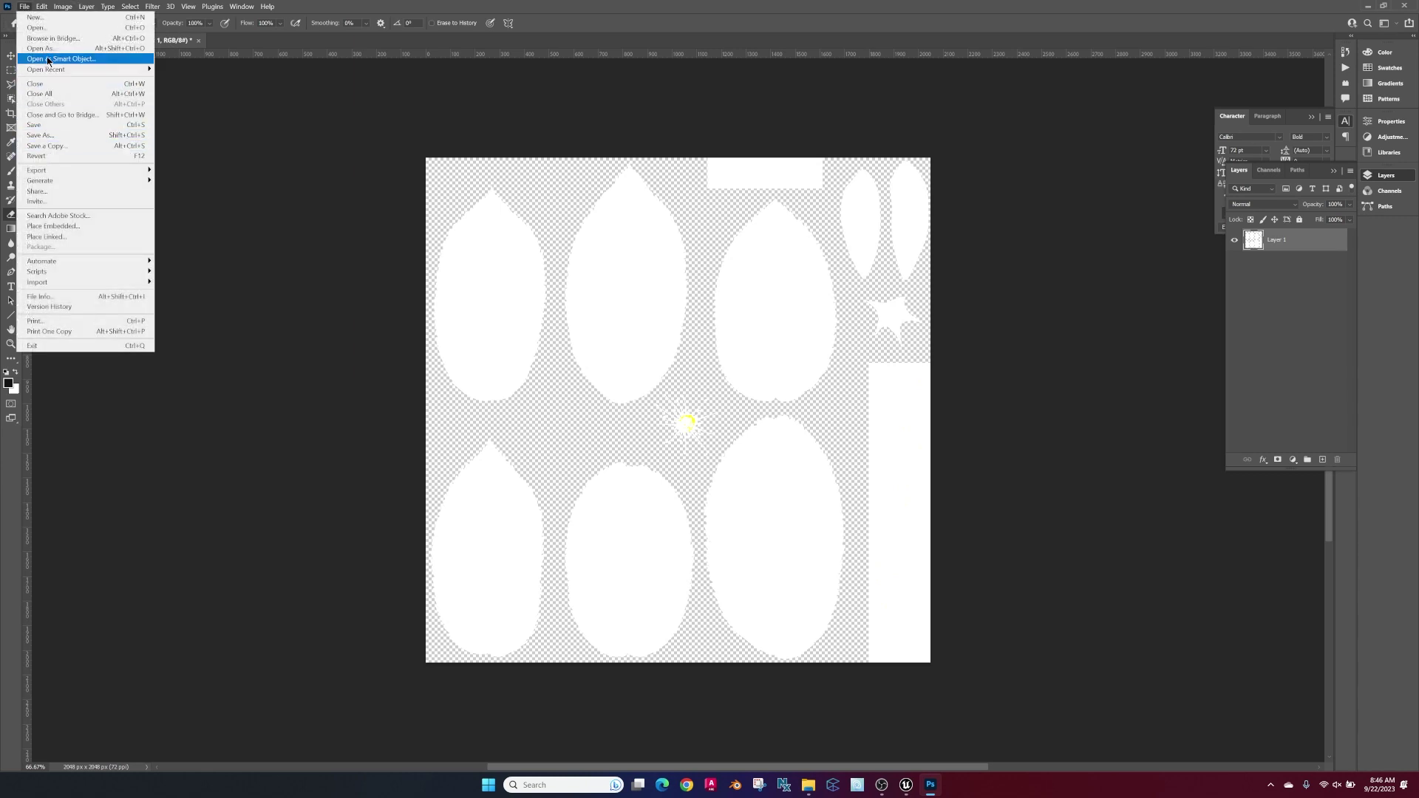
left_click(43, 124)
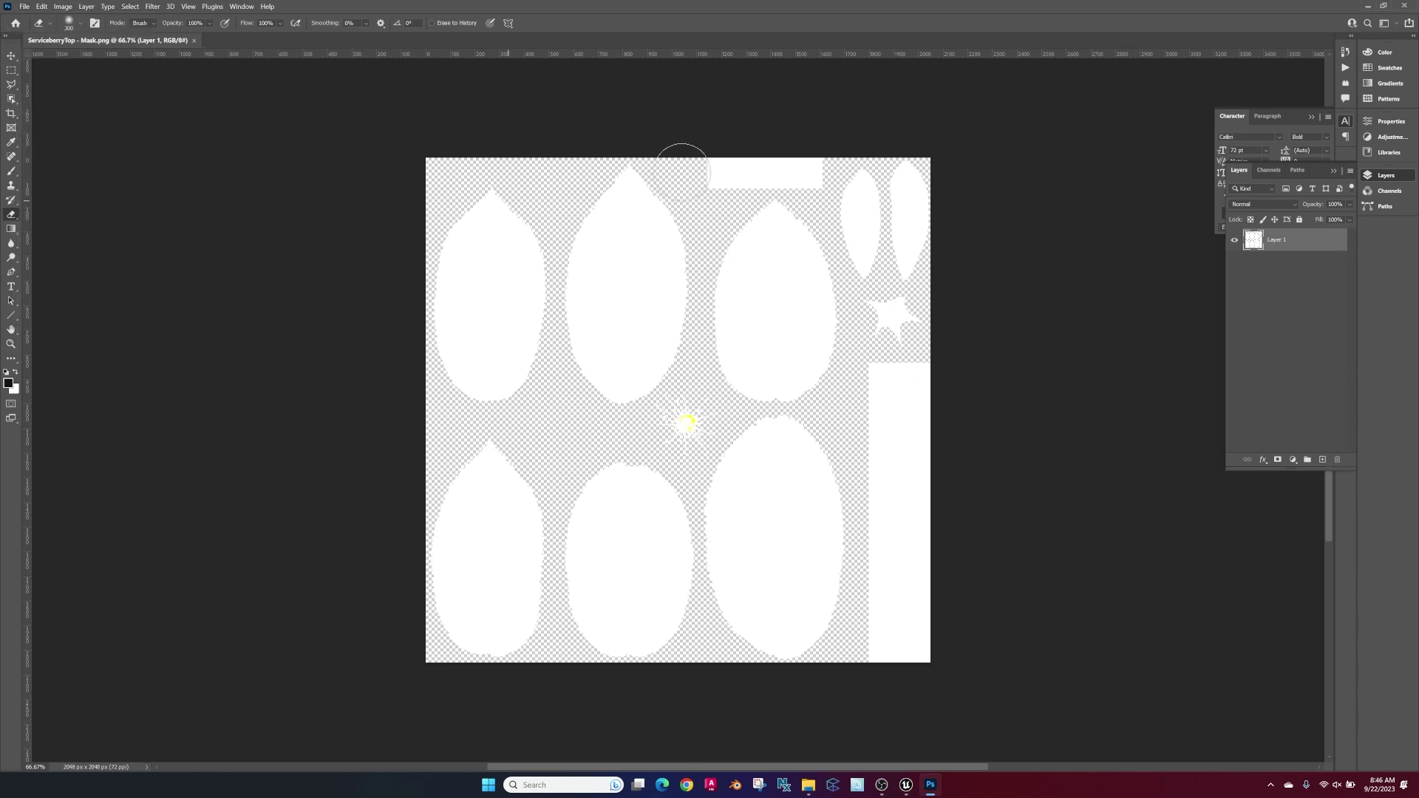
Step: Quit Photoshop and import ServiceberryTop - Mask.png into the ServiceBerry folder as a texture
left_click(1406, 6)
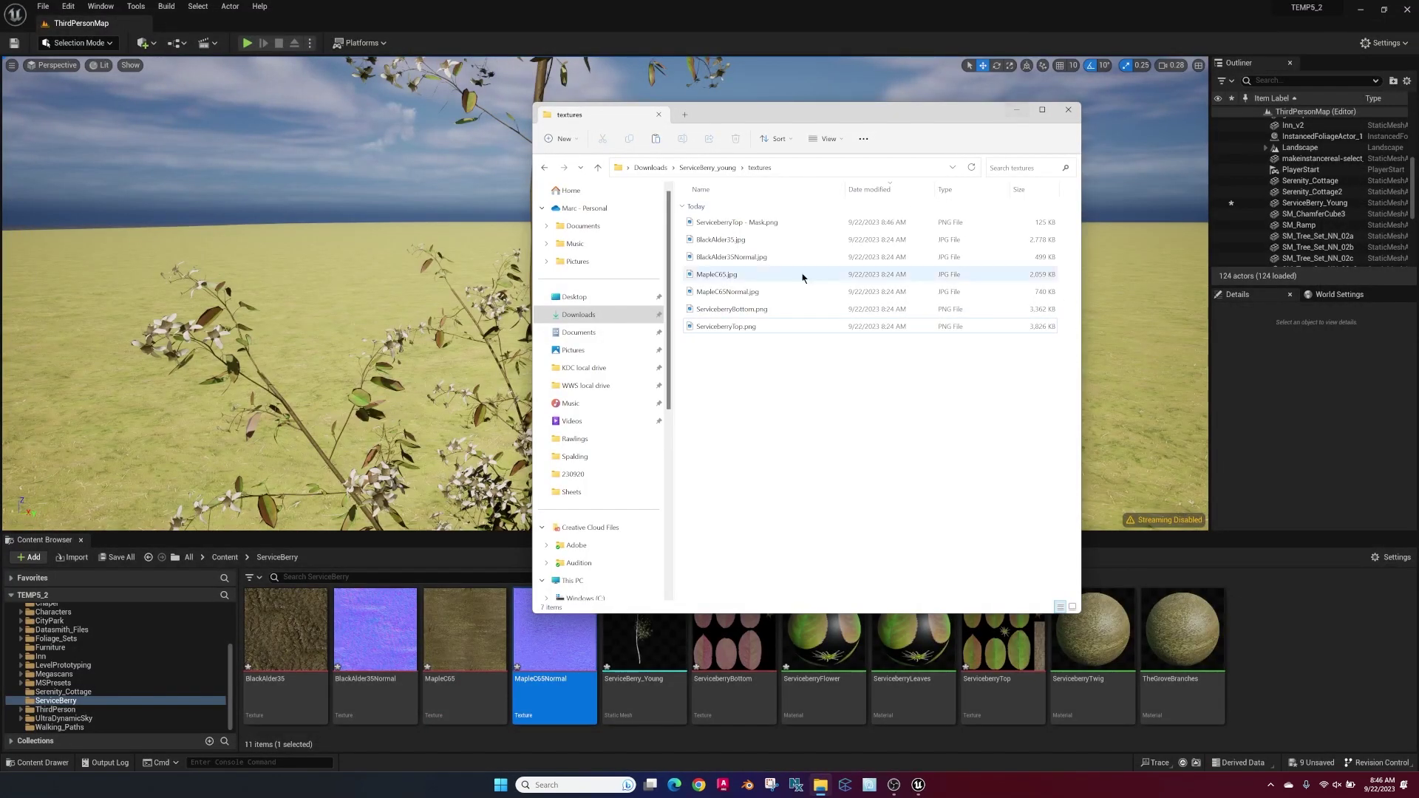
left_click_drag(739, 226, 1312, 629)
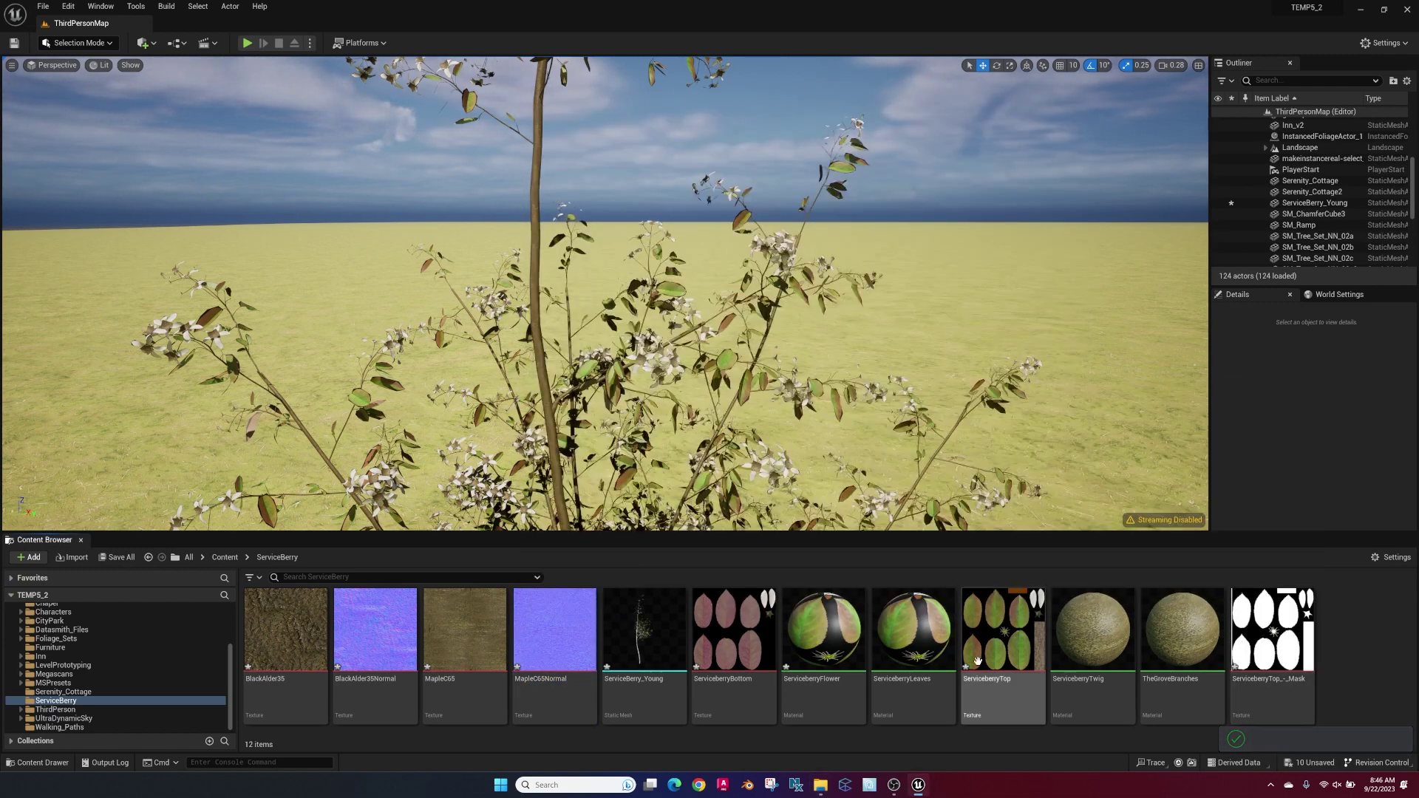
Step: Make ServiceberryLeaves Masked and Two Sided, with the mask texture's RGB driving Opacity Mask, and save
double_click(910, 643)
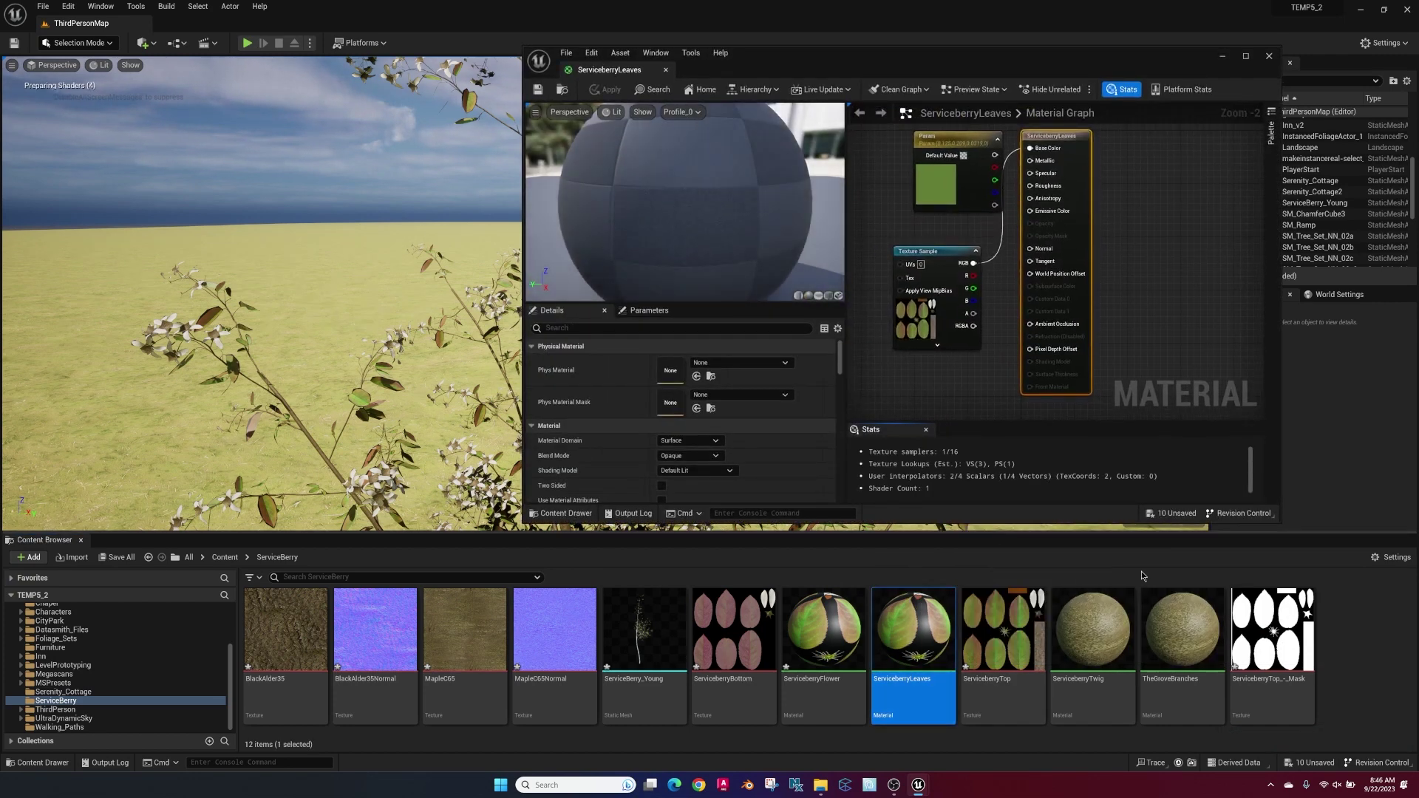
left_click_drag(1271, 635, 1155, 278)
scroll(702, 444, "down", 1)
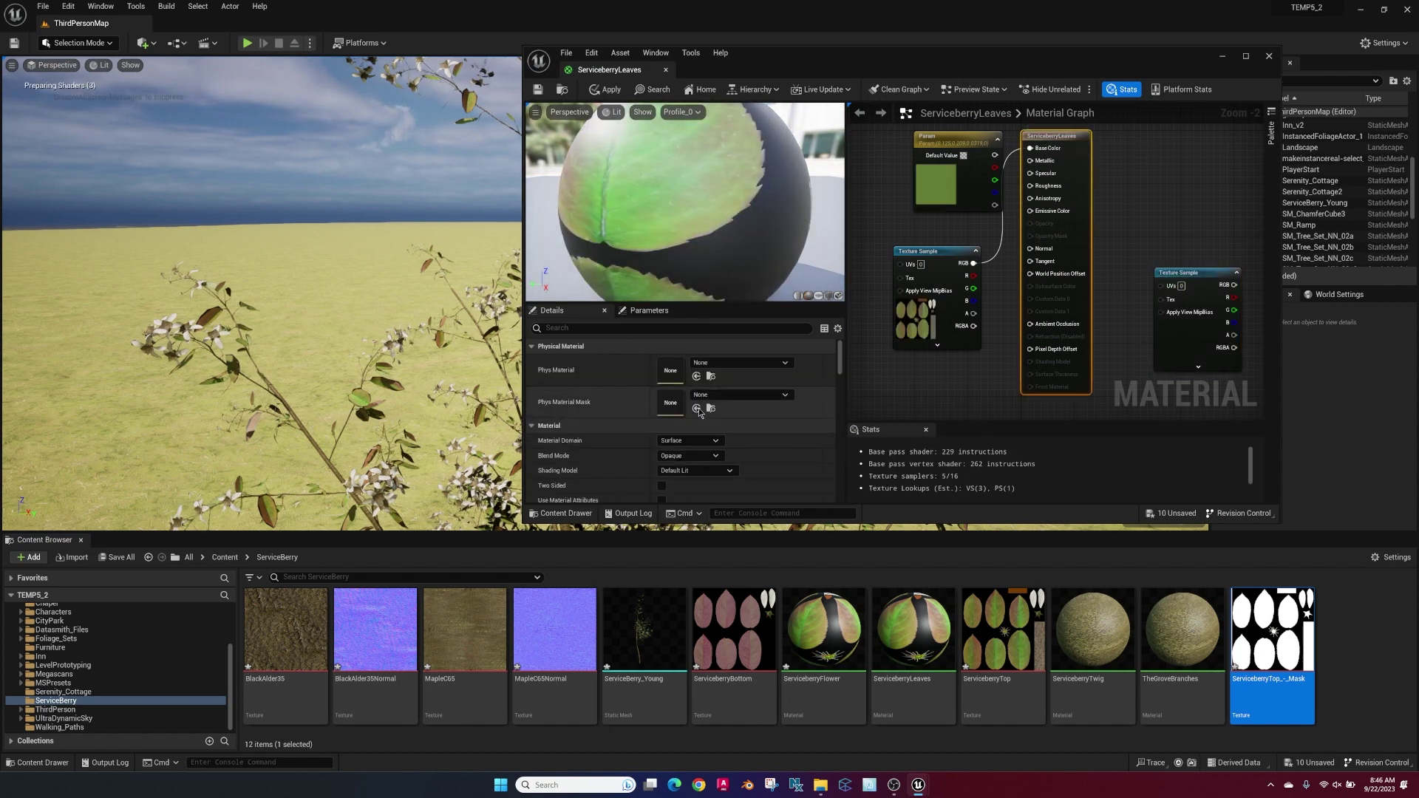
left_click(711, 420)
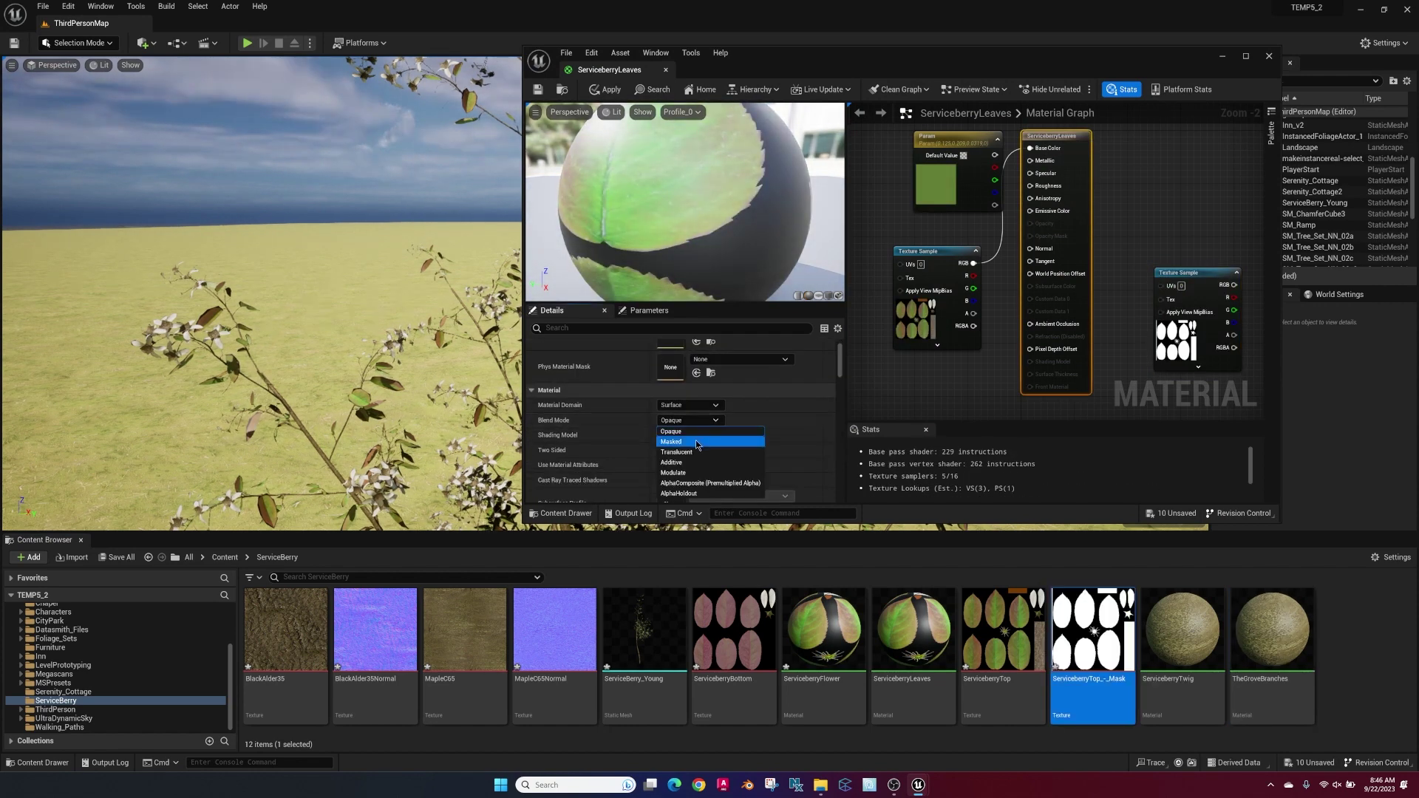
left_click(691, 441)
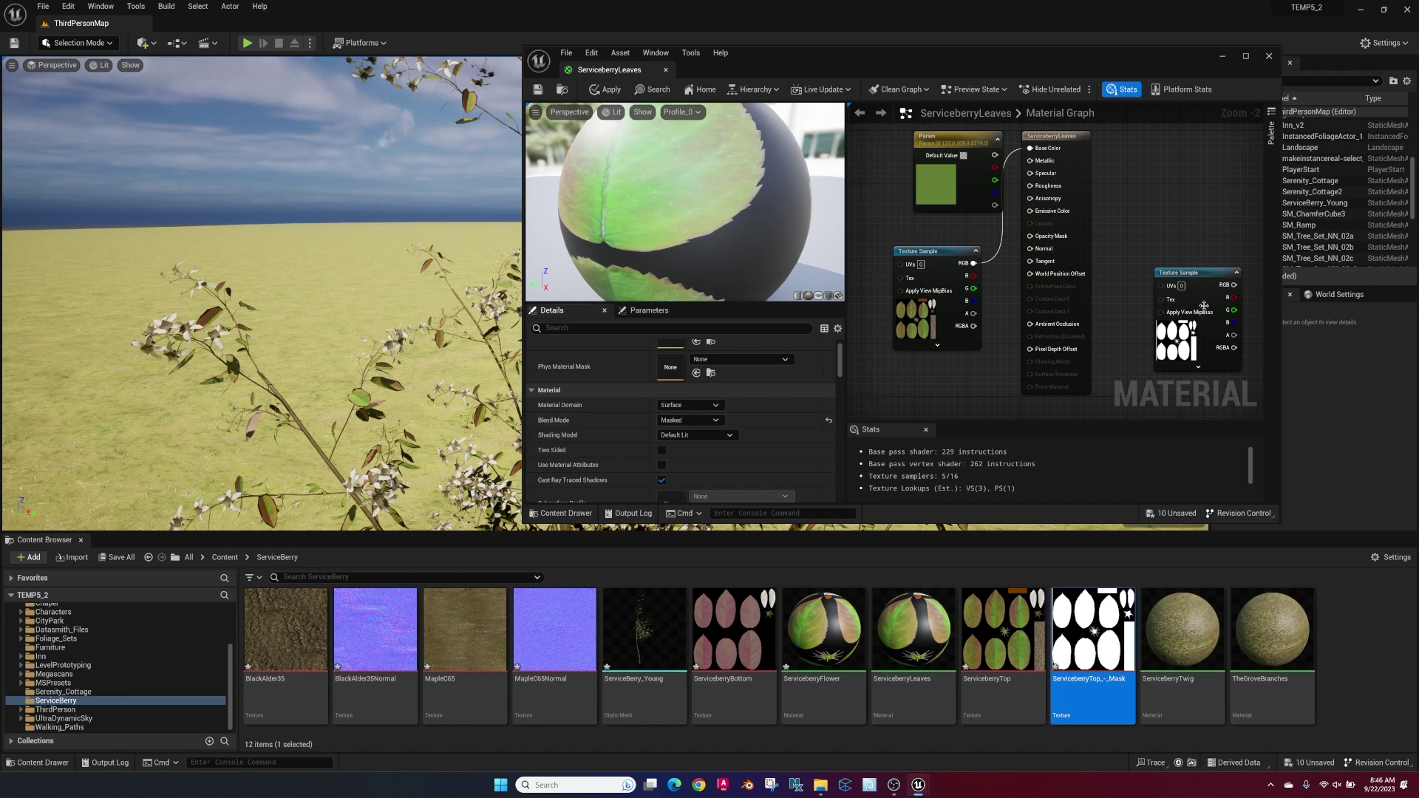
left_click_drag(1233, 284, 1059, 238)
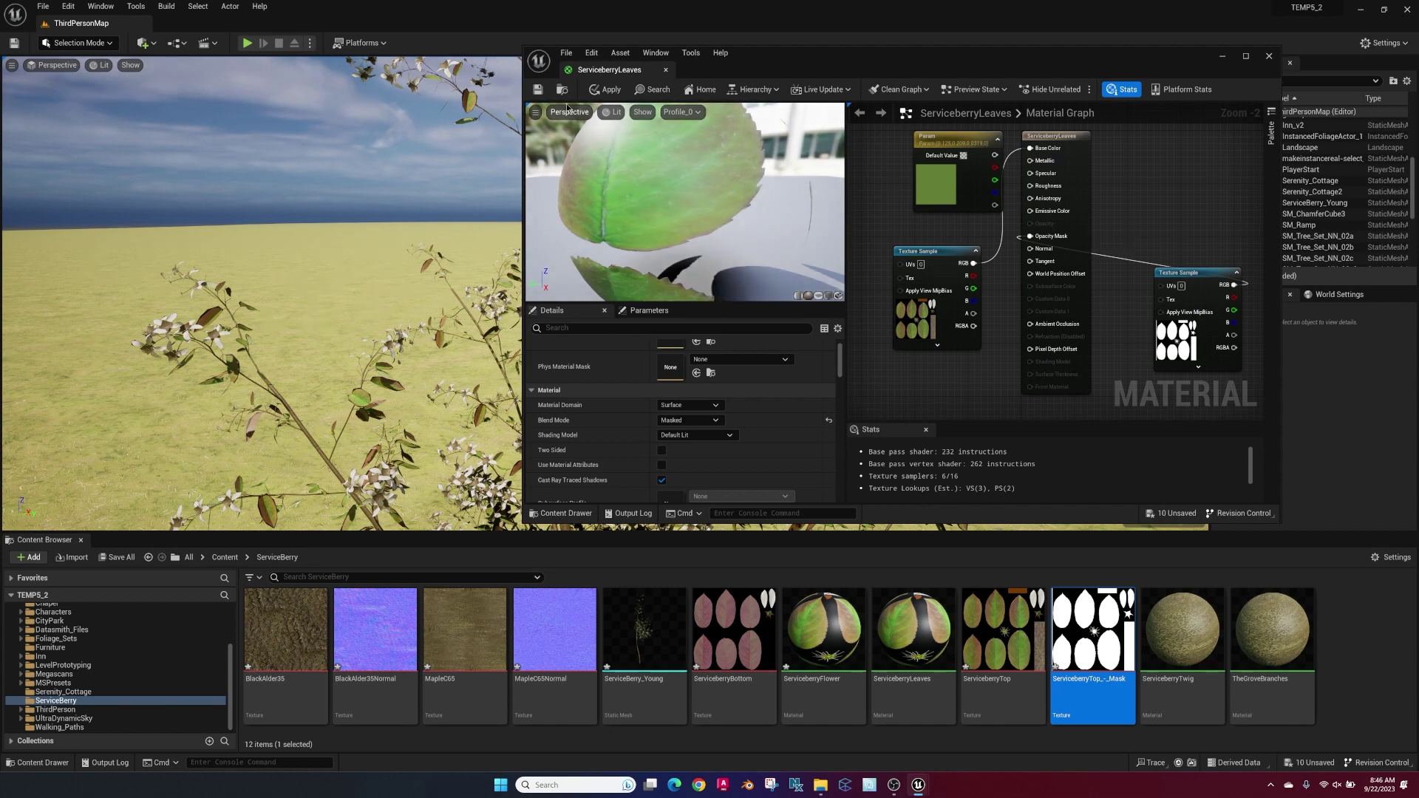
left_click(538, 90)
left_click(661, 452)
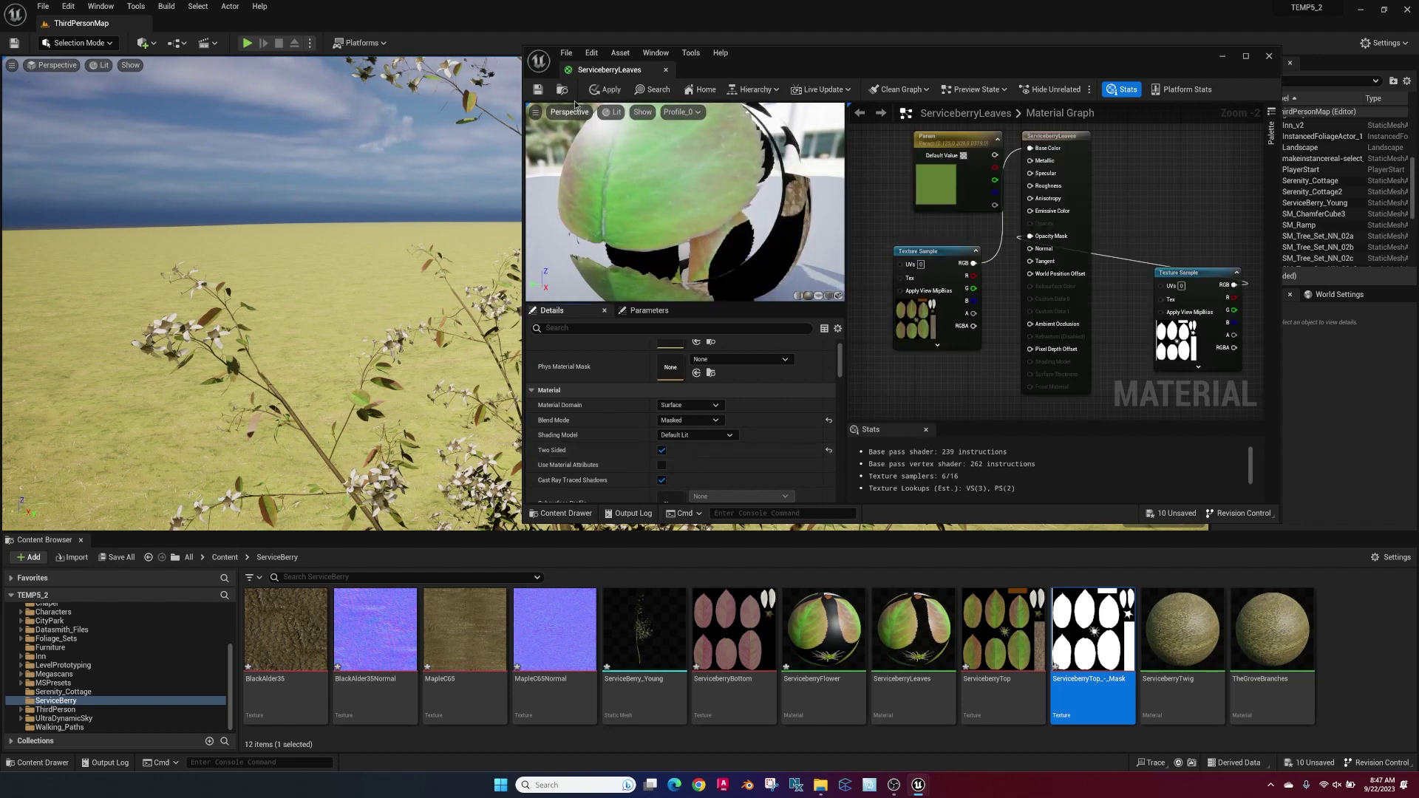
left_click(538, 89)
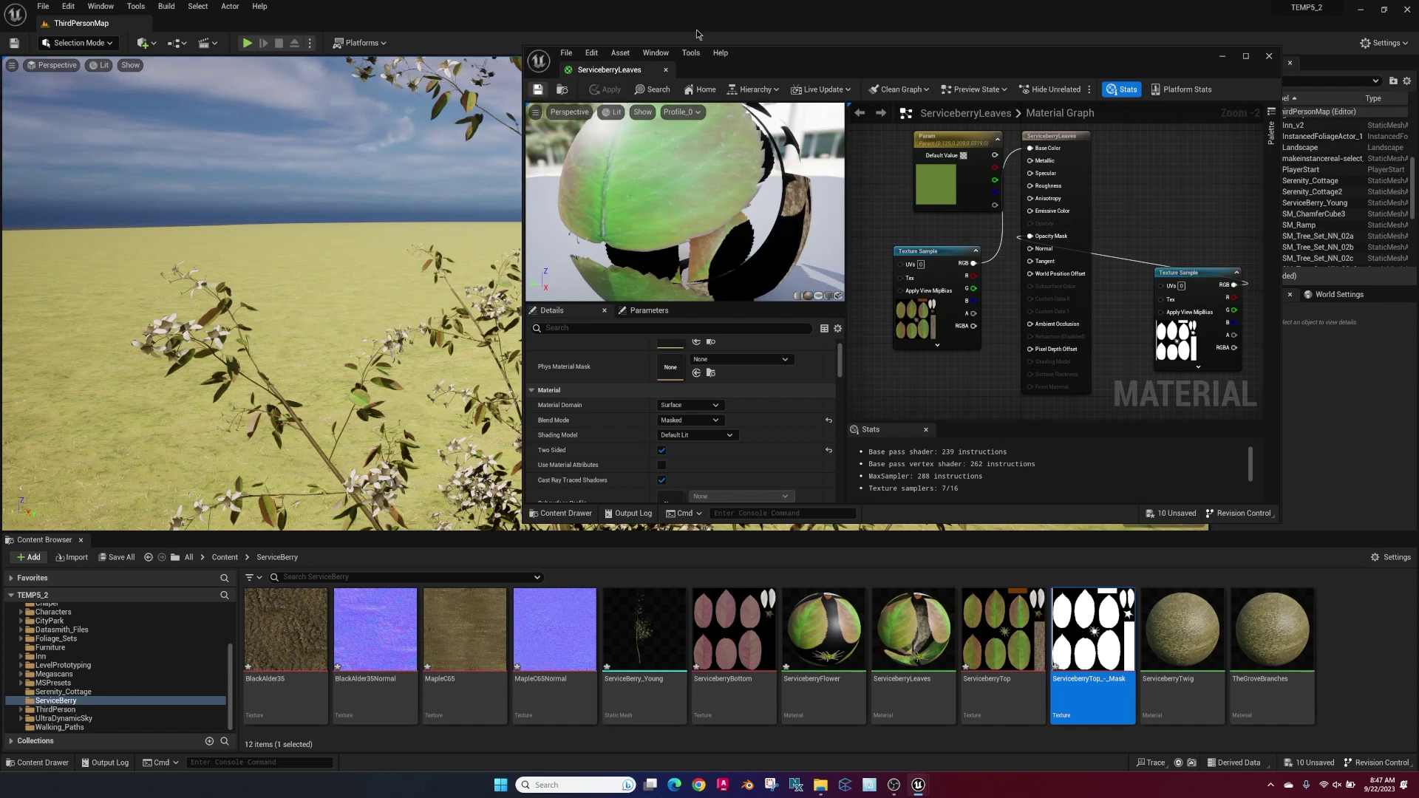
Step: Close the material editor and scroll the PostProcessVolume Details toward its Path Tracing settings
left_click(1268, 58)
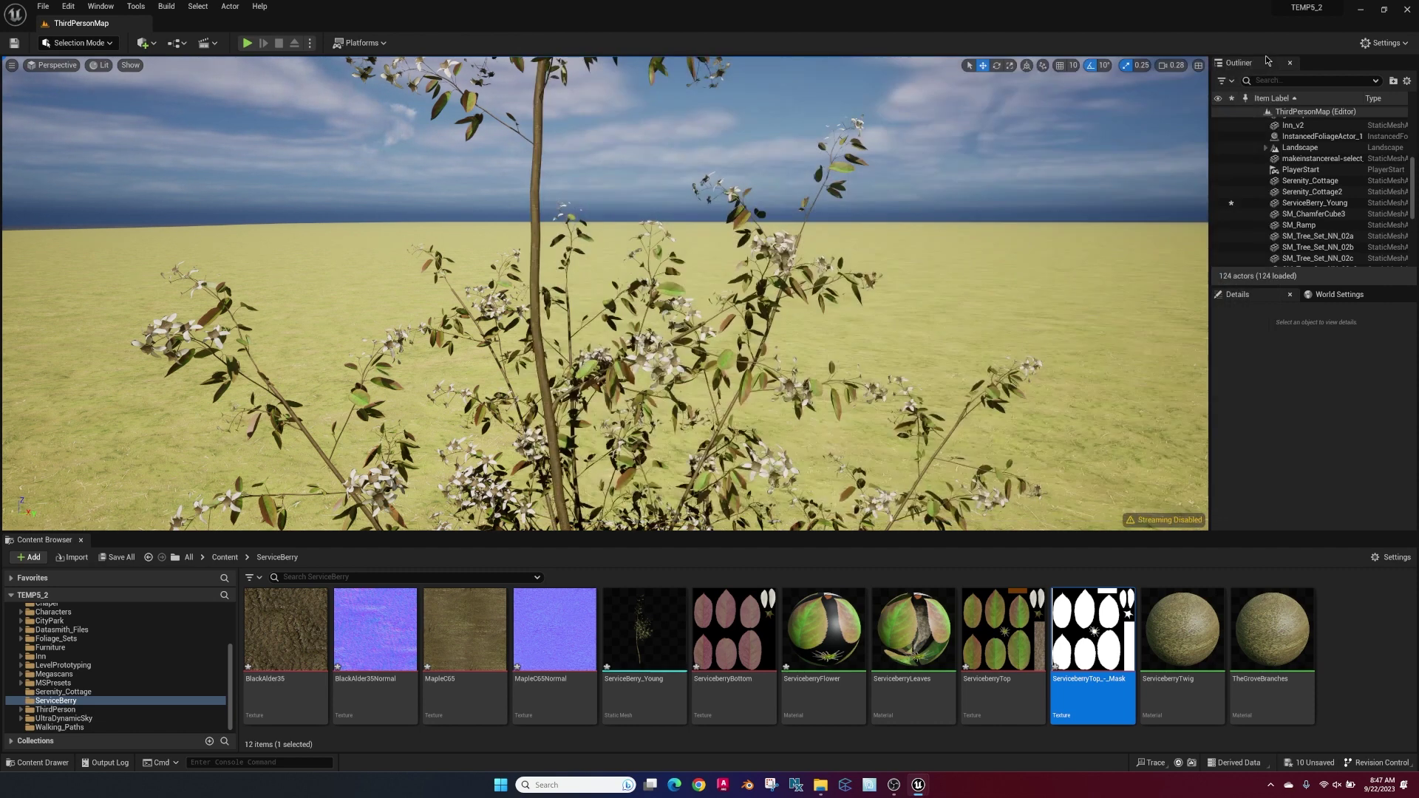
scroll(685, 221, "down", 5)
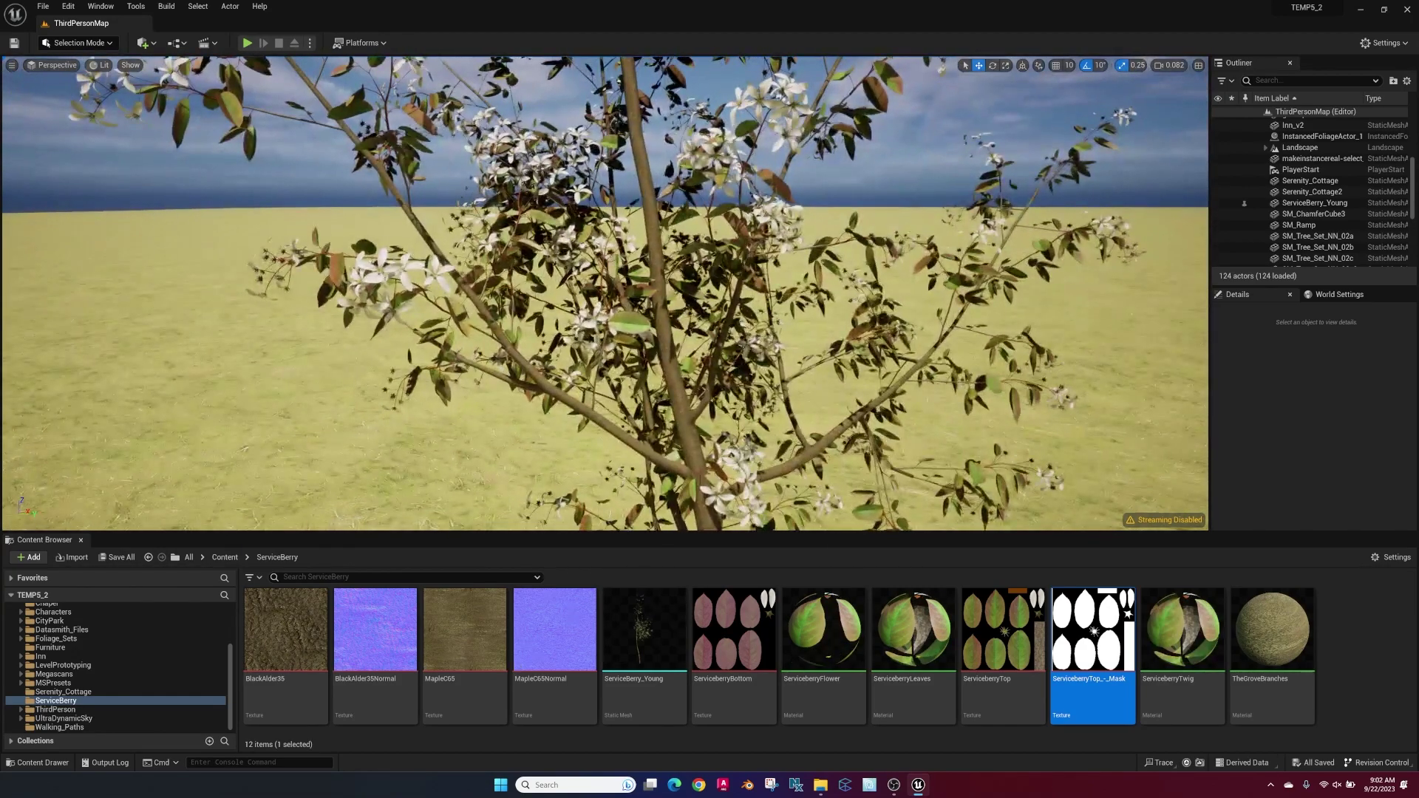
scroll(606, 293, "down", 10)
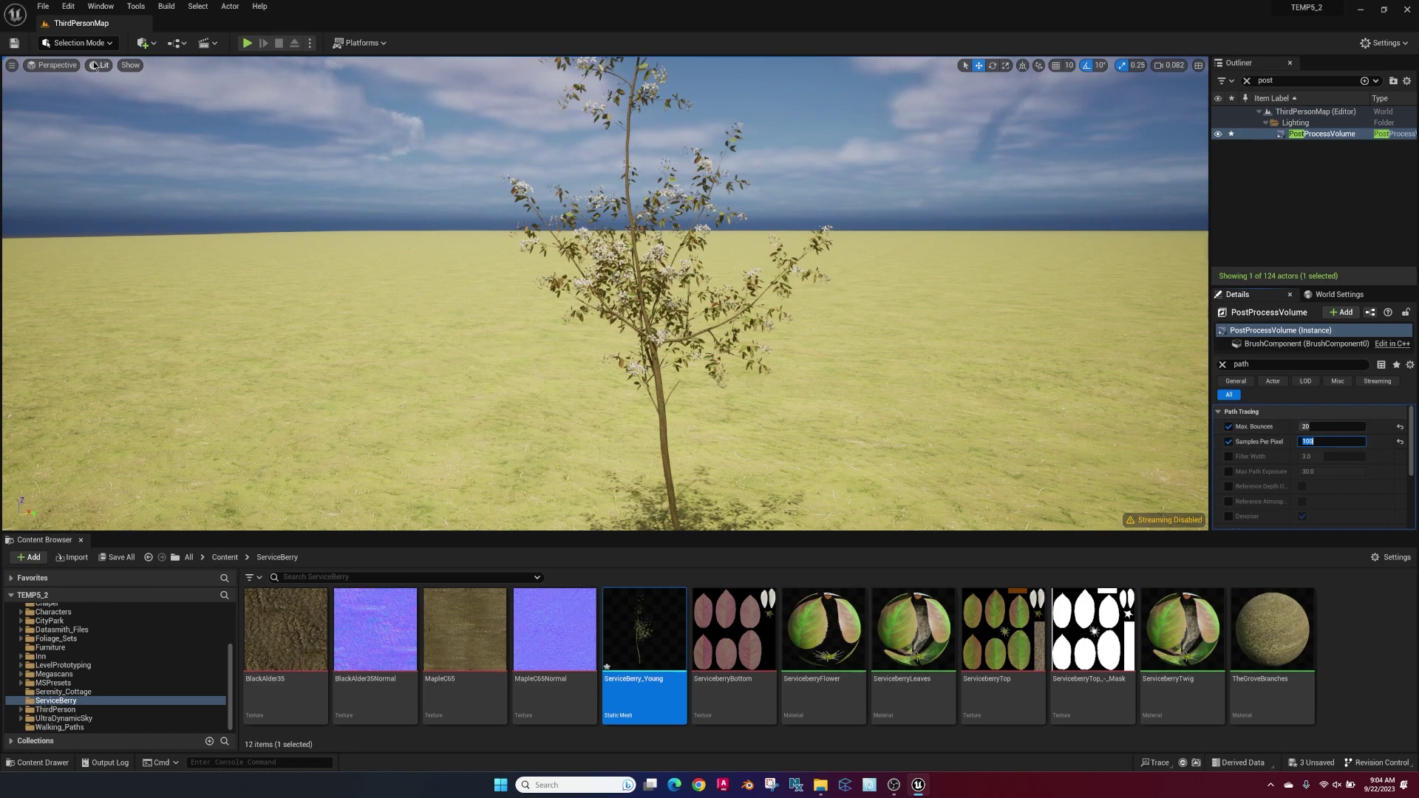
Step: Switch the viewport to Path Tracing and view the tree up close in its branches and from afar
left_click(100, 65)
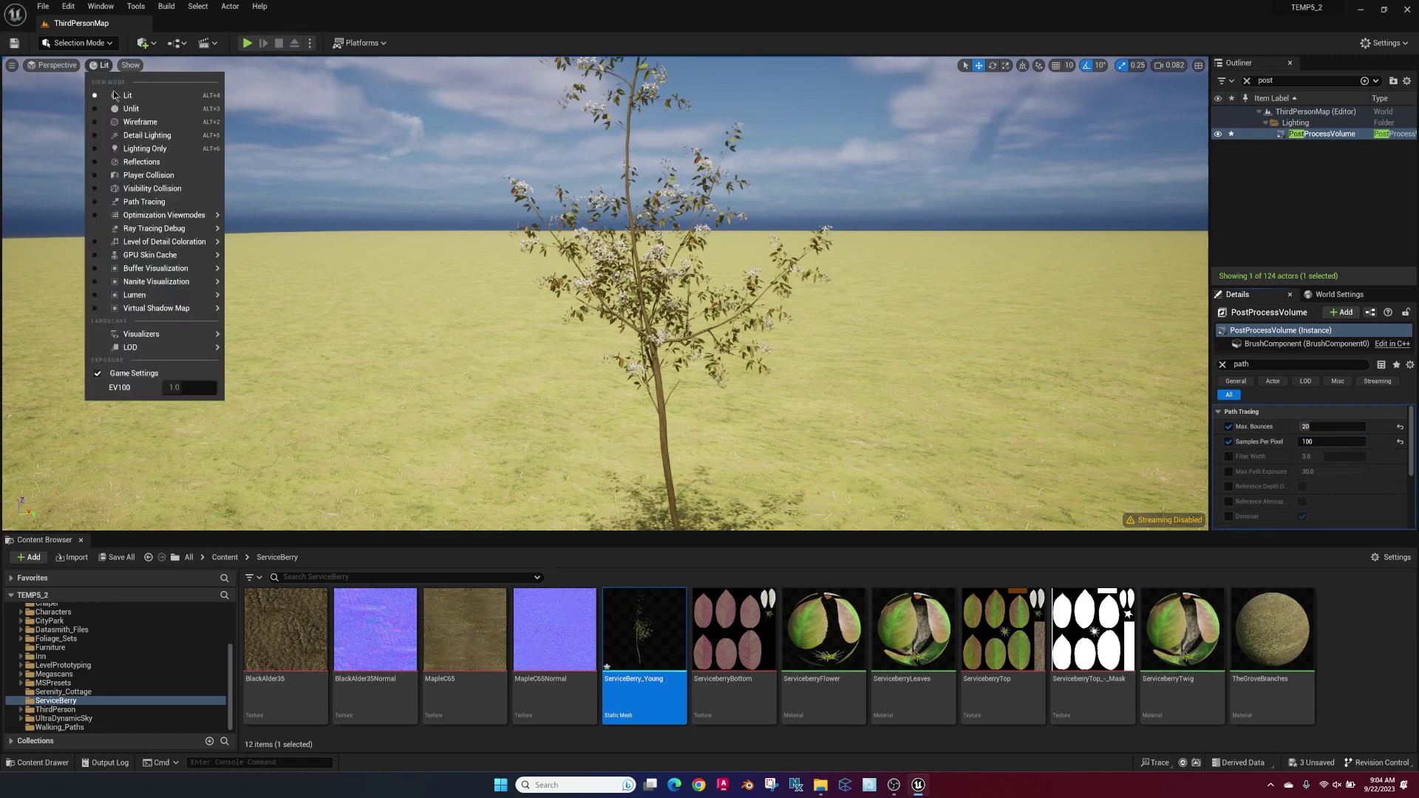
left_click(132, 201)
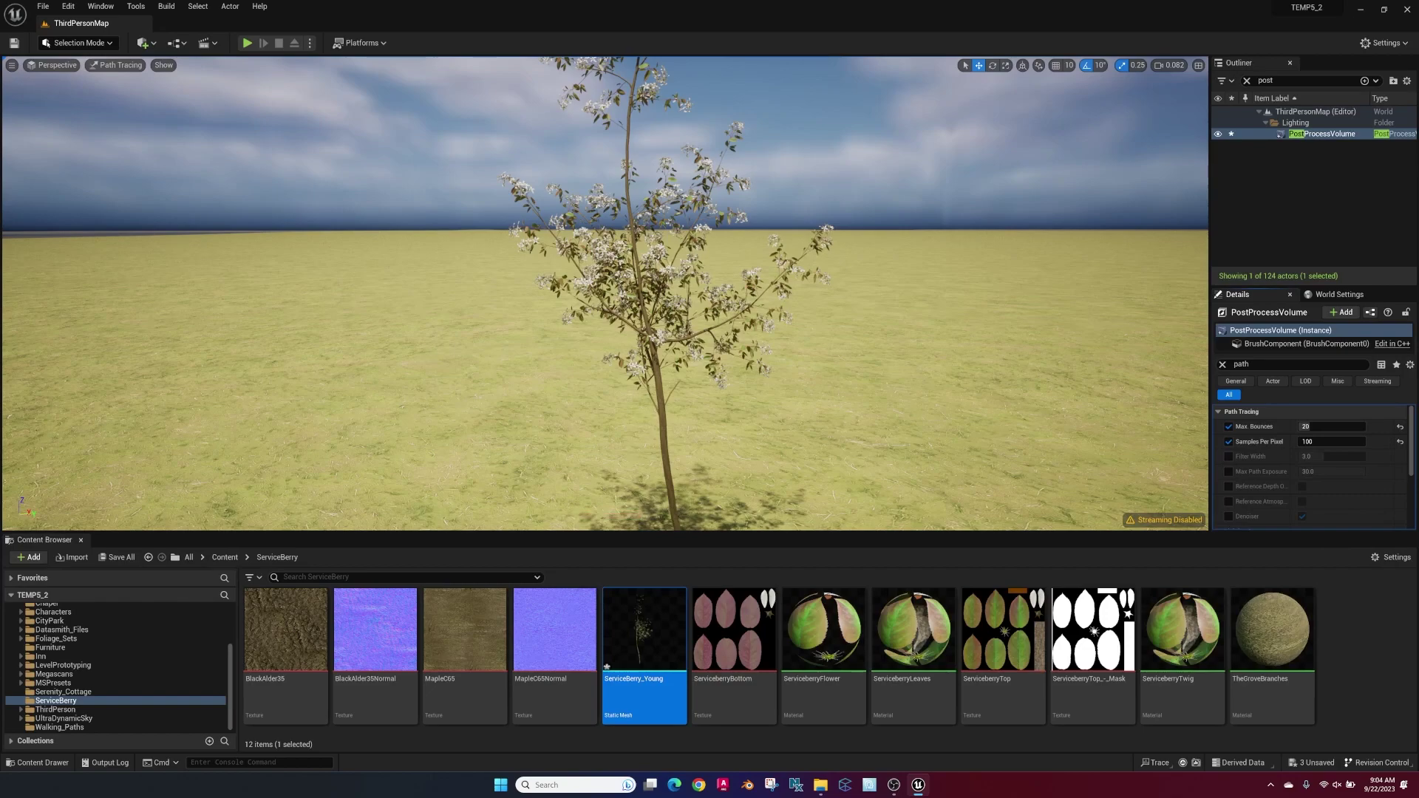
key("w")
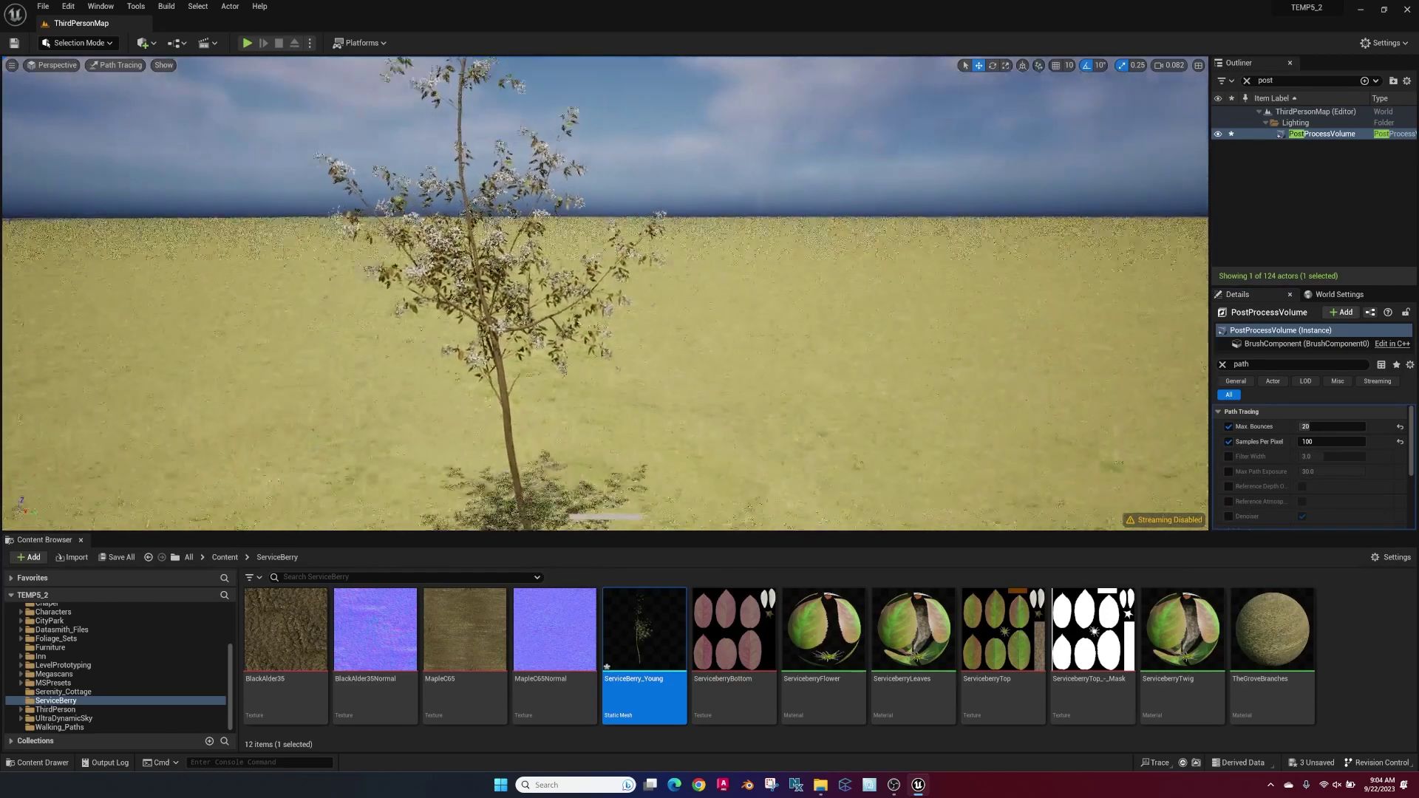
key("w")
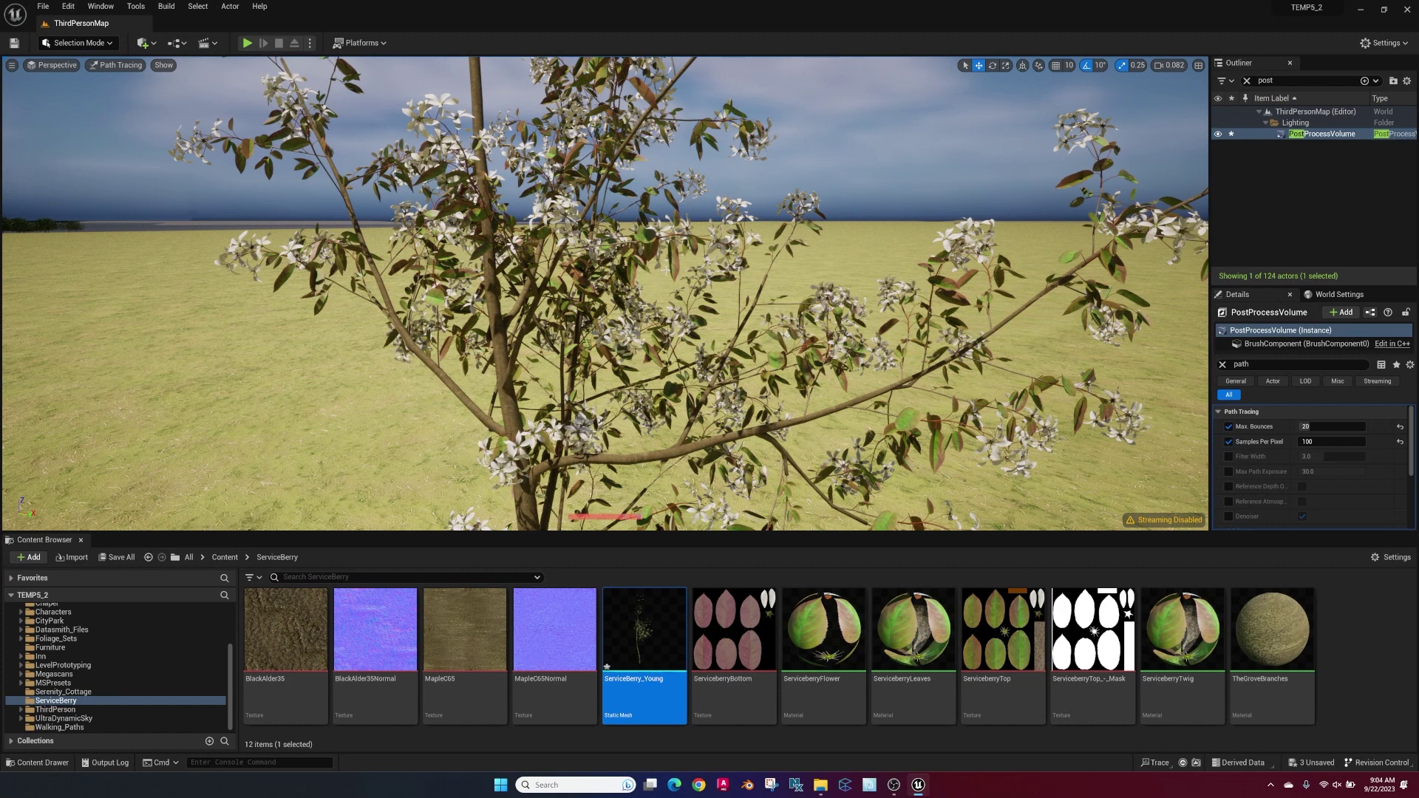
mouse_move(604, 296)
right_mouse_down()
mouse_move(604, 280)
mouse_move(602, 294)
right_mouse_up()
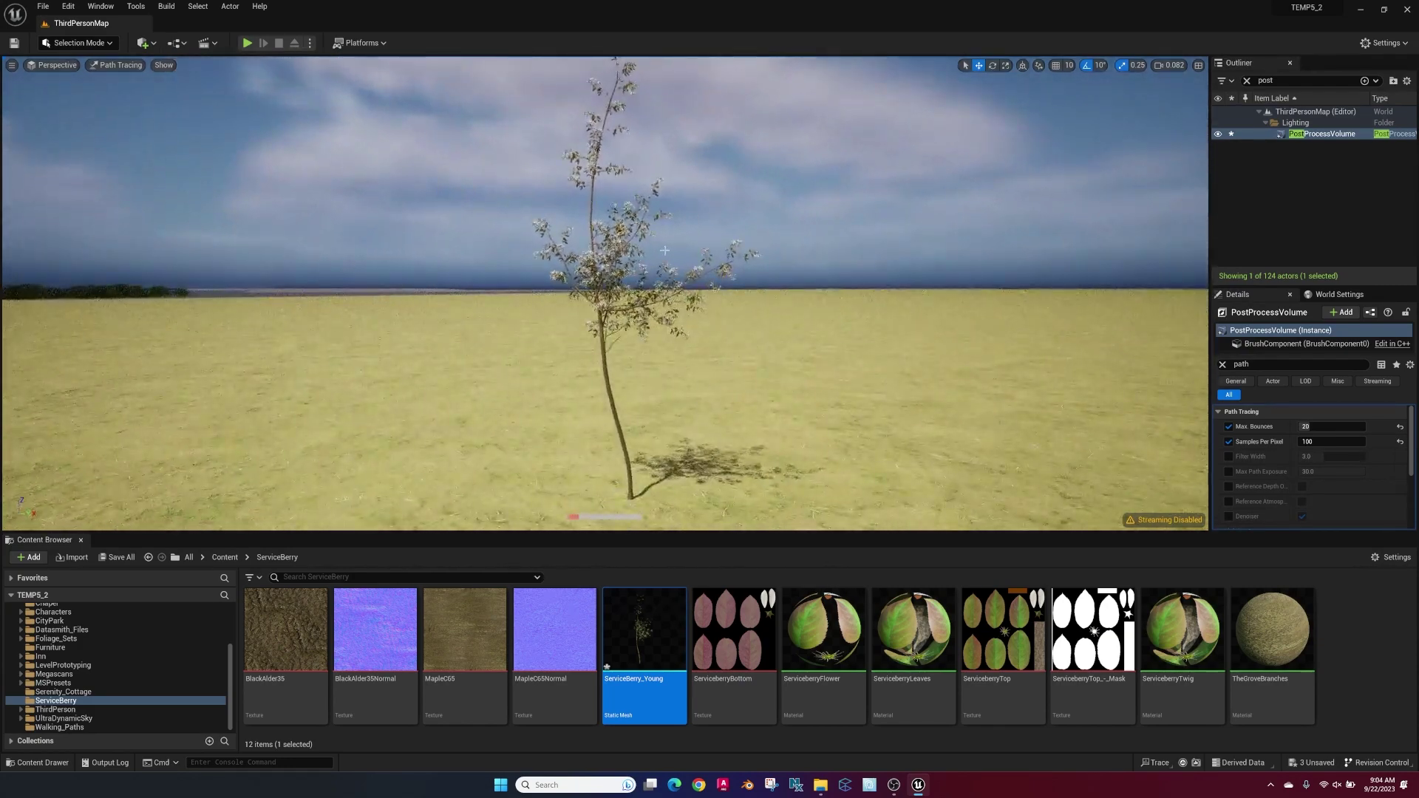